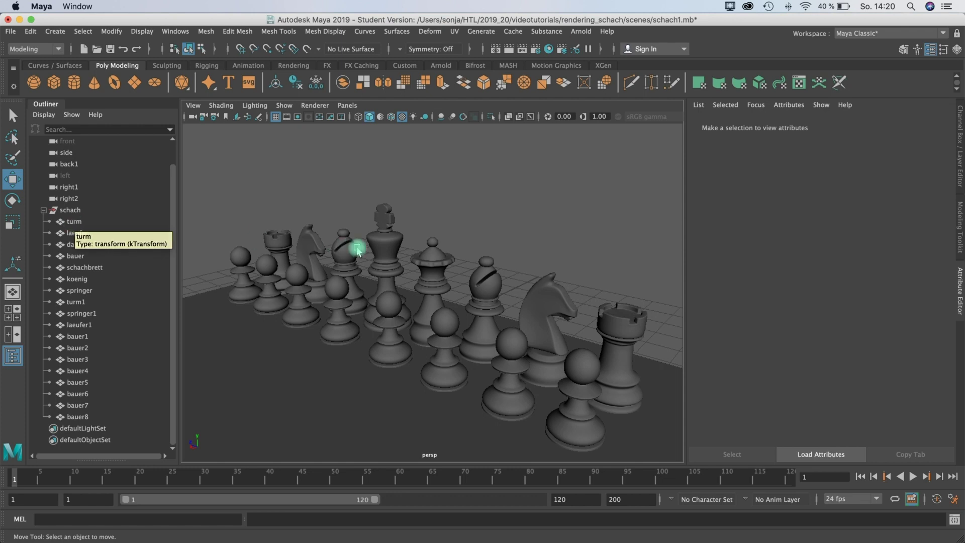
Select the king and the laeufer1 bishop in turn to check how the pieces are named in the scene.
left_click(373, 246)
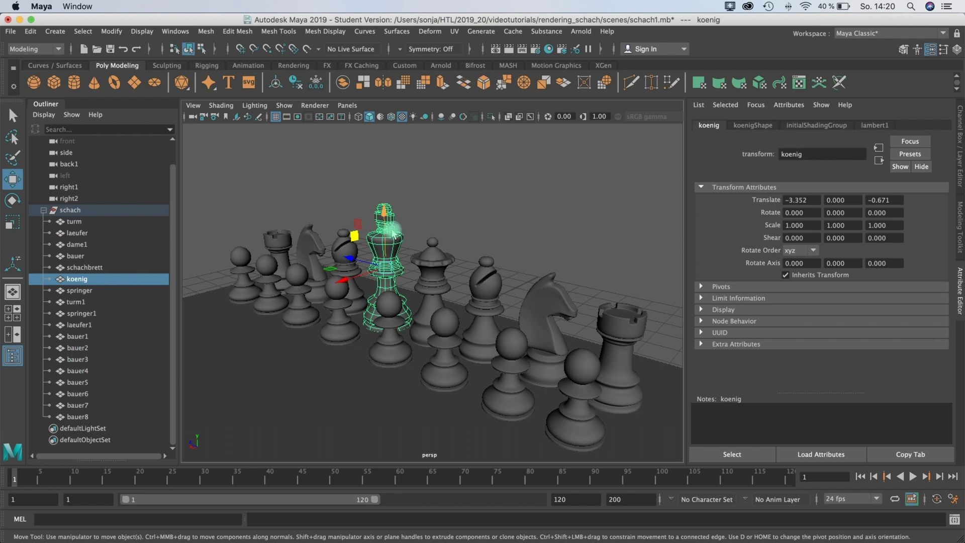
left_click(339, 244)
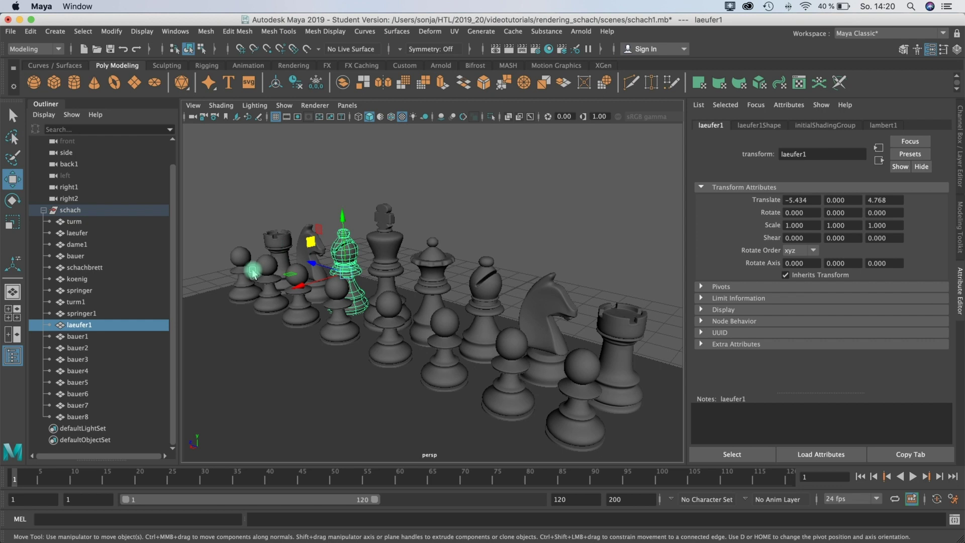
left_click_drag(93, 324, 80, 236)
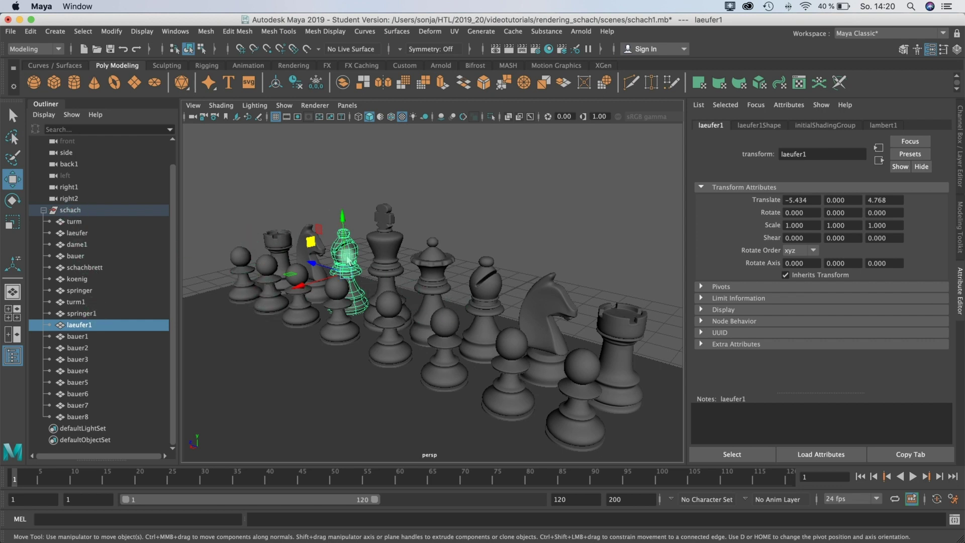
left_click_drag(579, 336, 485, 325, "alt")
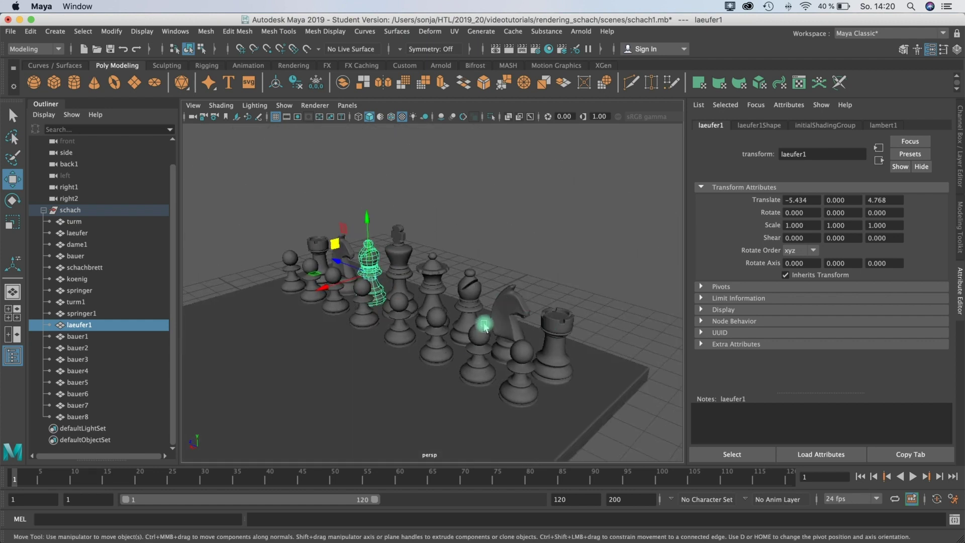
Select and frame the chessboard to inspect its edges, and look up the Bevel command.
left_click(393, 368)
key("f")
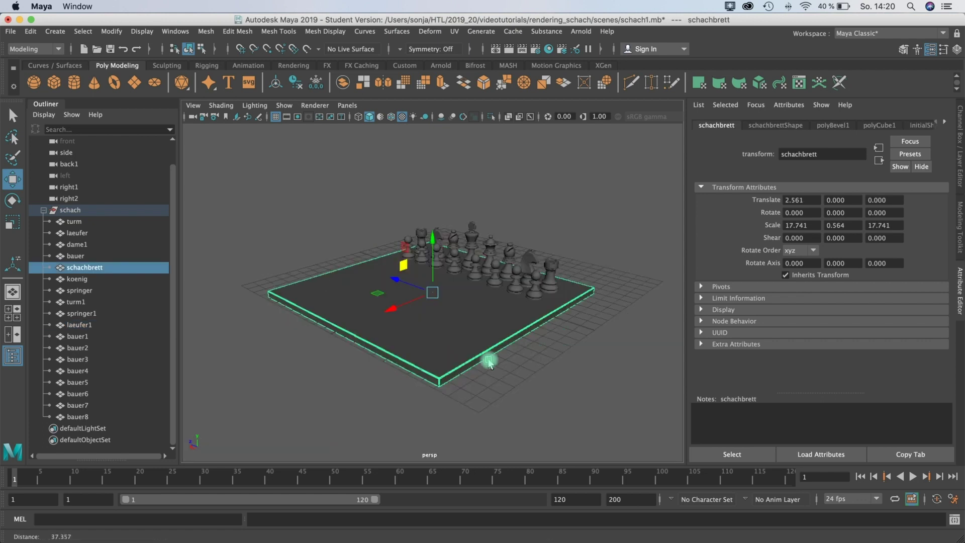
right_click_drag(487, 360, 537, 367, "alt")
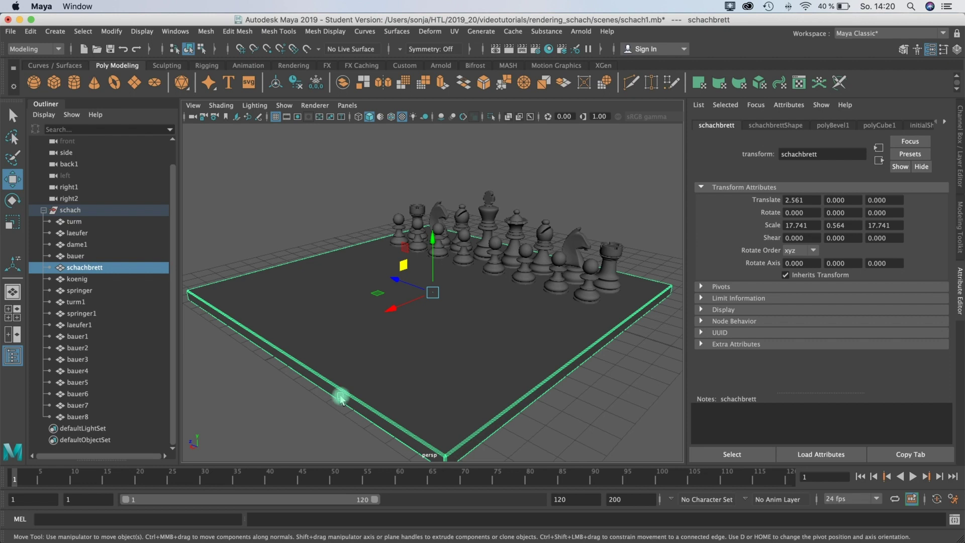
left_click(239, 33)
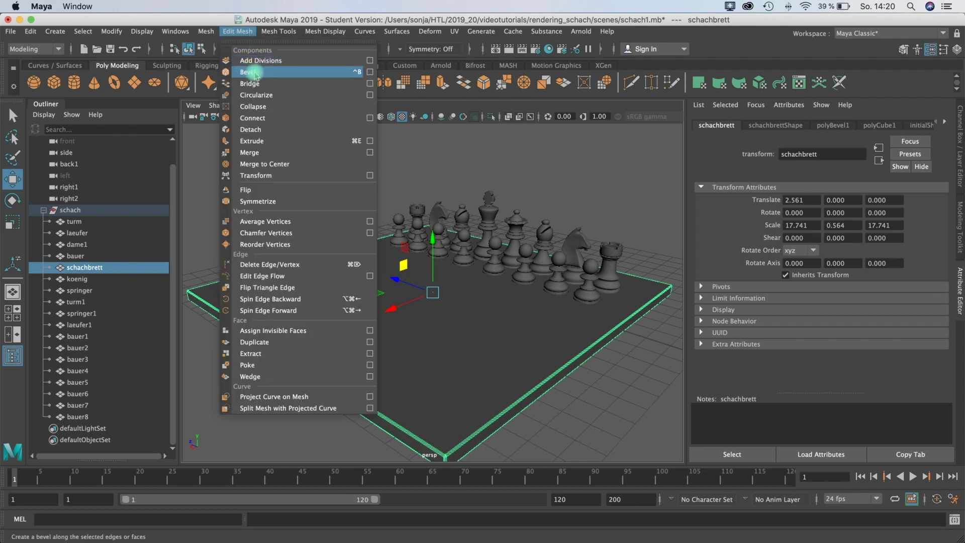
left_click(461, 191)
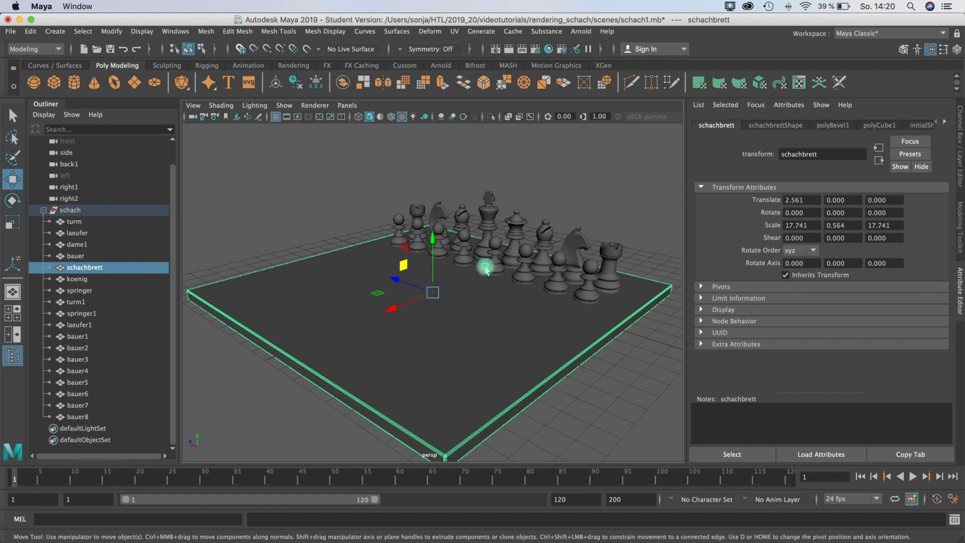
Inspect the queen dame1 up close, clear the selection and bring the row of chess pieces back into view.
left_click(514, 227)
key("f")
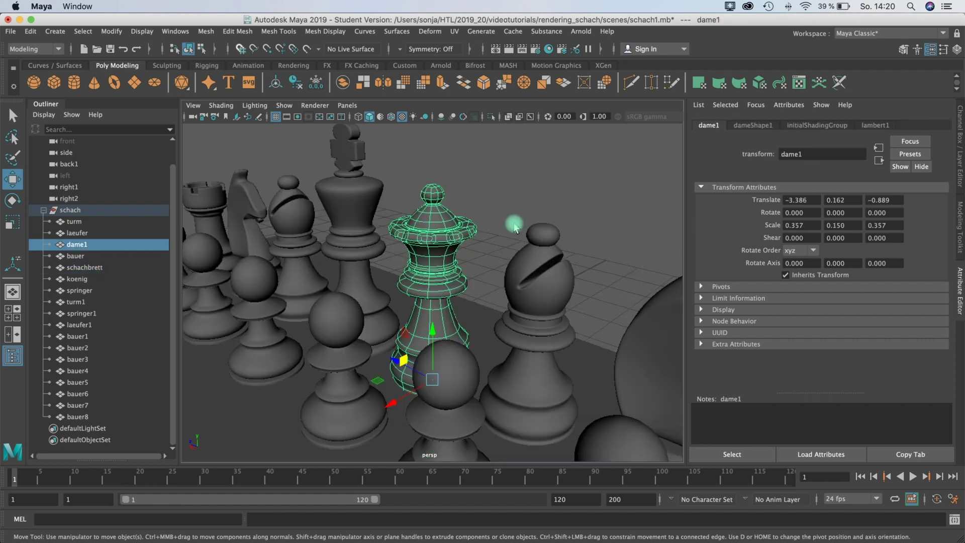
left_click(475, 220)
scroll(475, 221, "down", 5)
scroll(467, 229, "down", 3)
scroll(463, 234, "down", 2)
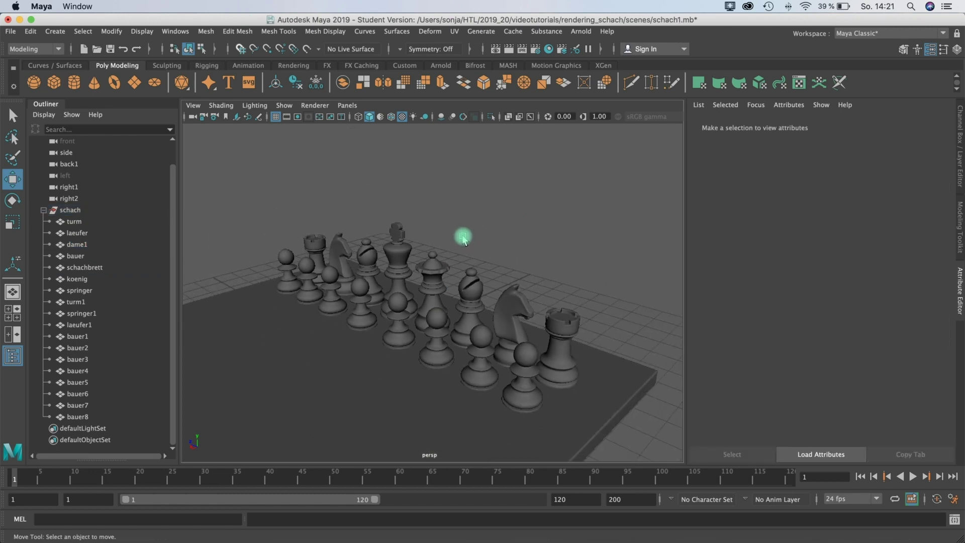
scroll(468, 237, "up", 5)
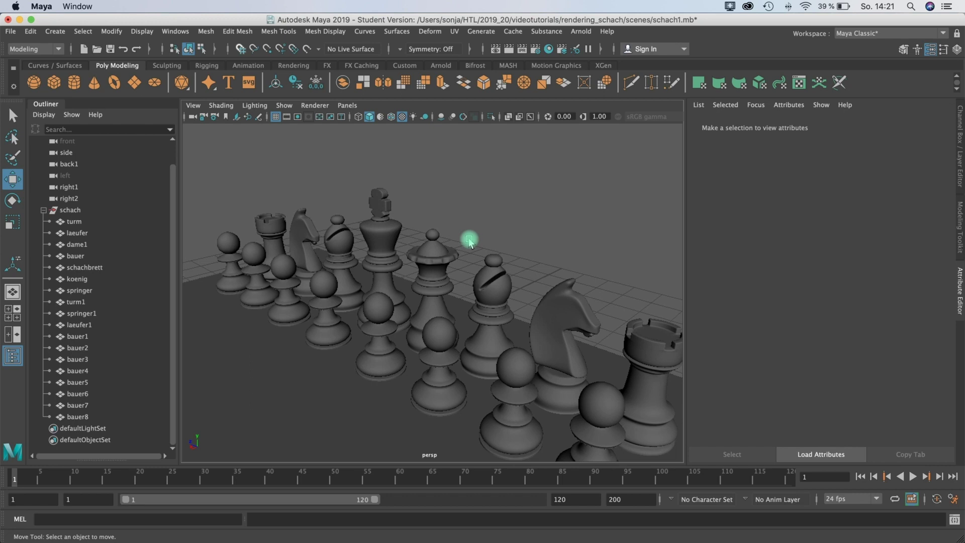
scroll(469, 240, "down", 1)
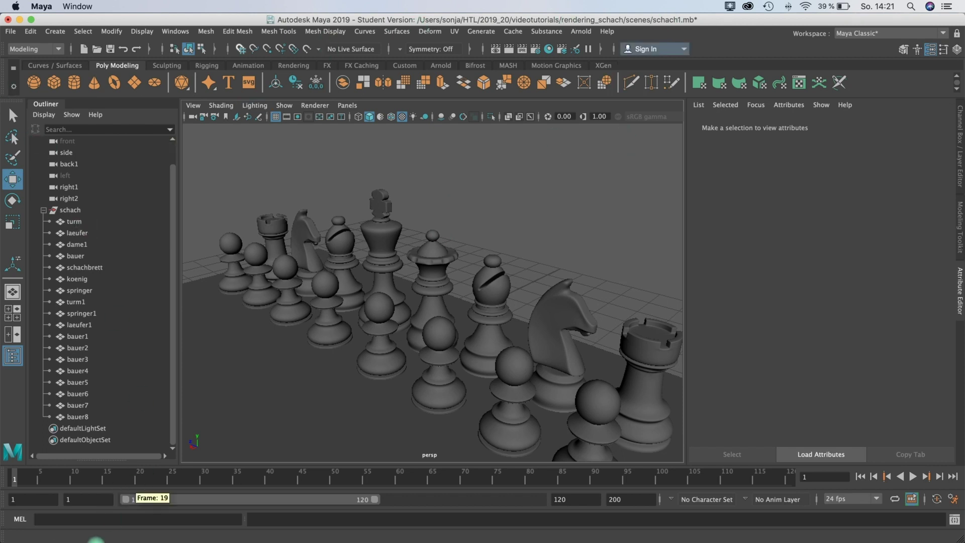
Review the folder locations of the rendering_schach project and inspect its scenes folder in Finder.
left_click(12, 32)
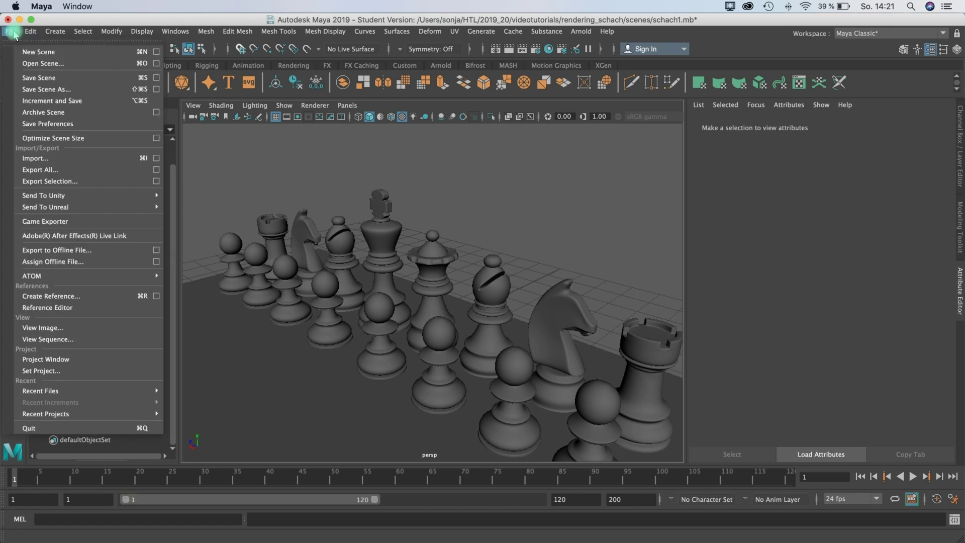
left_click(77, 360)
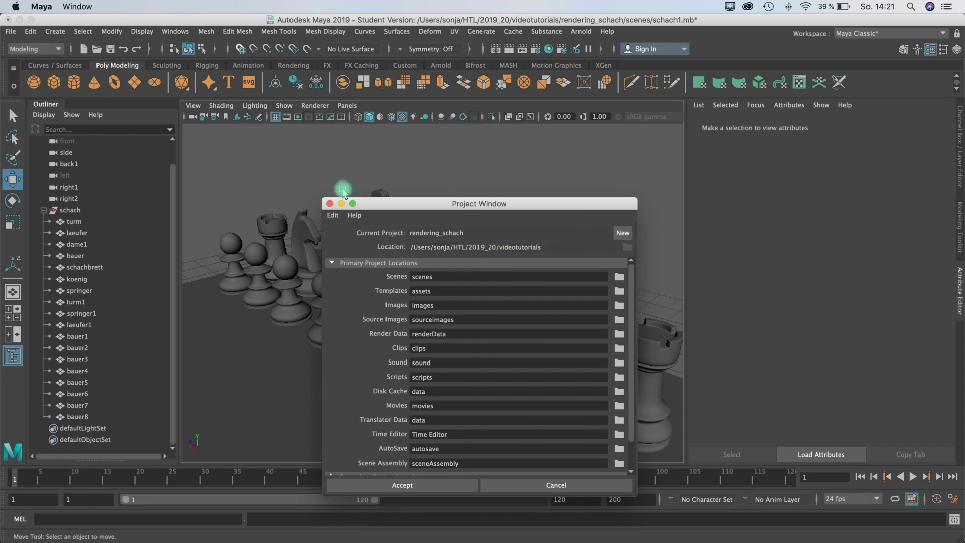
left_click(329, 203)
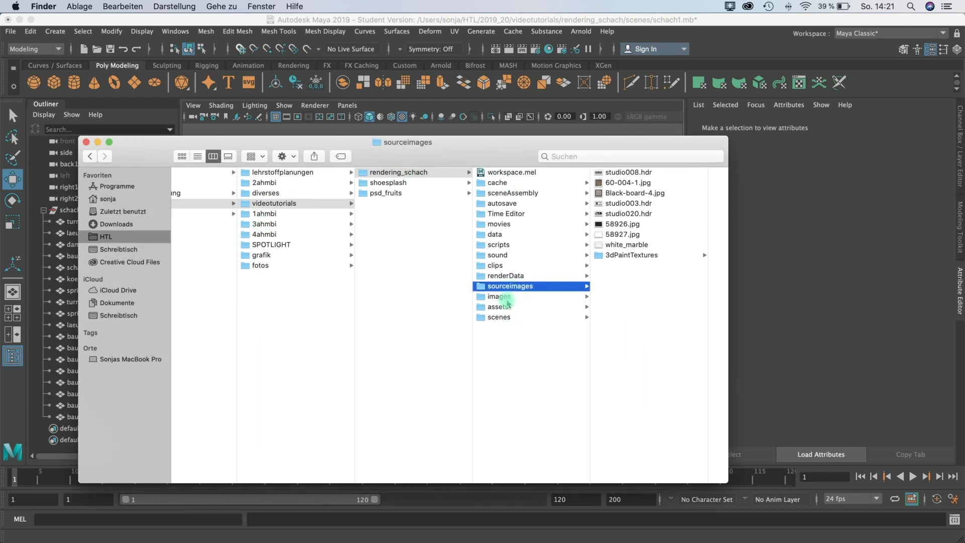
left_click(506, 317)
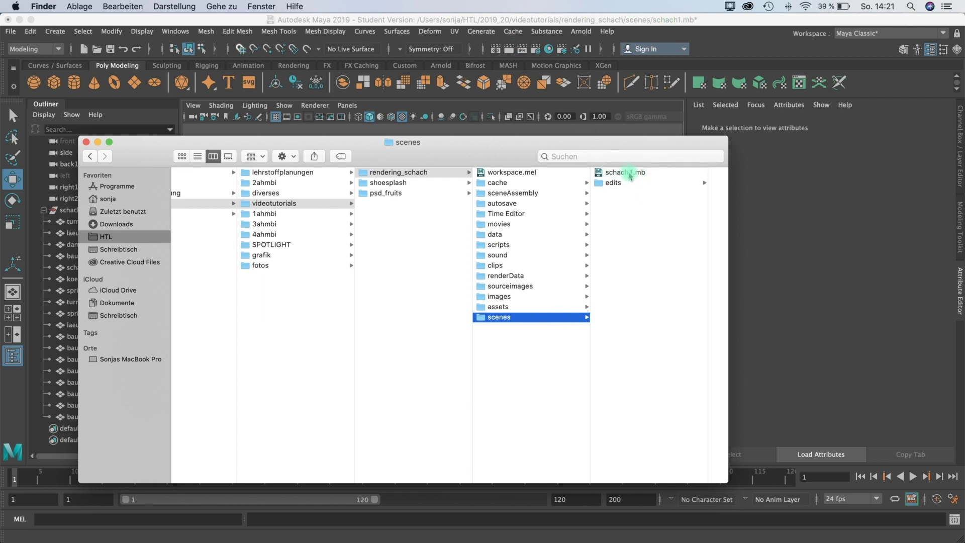
left_click(98, 142)
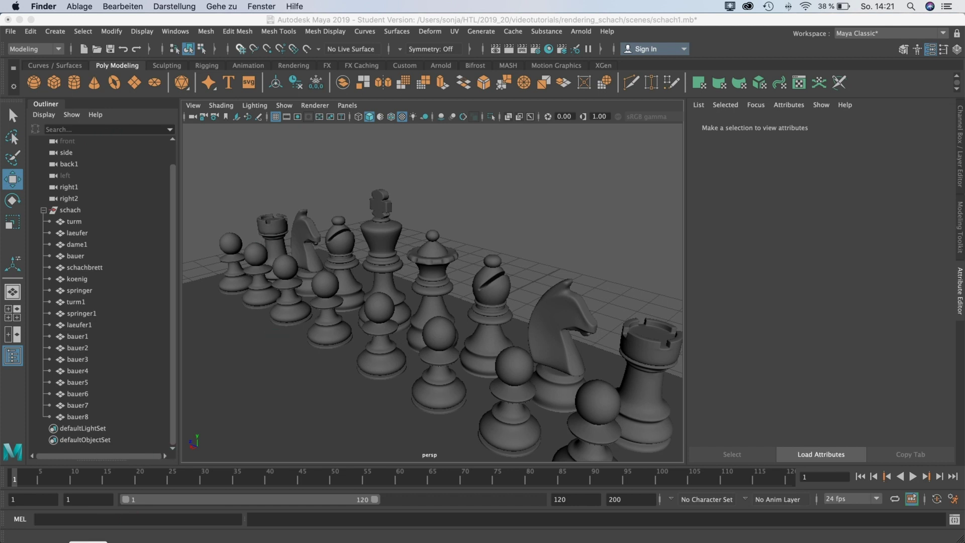
In Finder, open the schach_rendering folder inside 3ahmbi and preview its studio HDR, chessboard and marble image files.
left_click(89, 542)
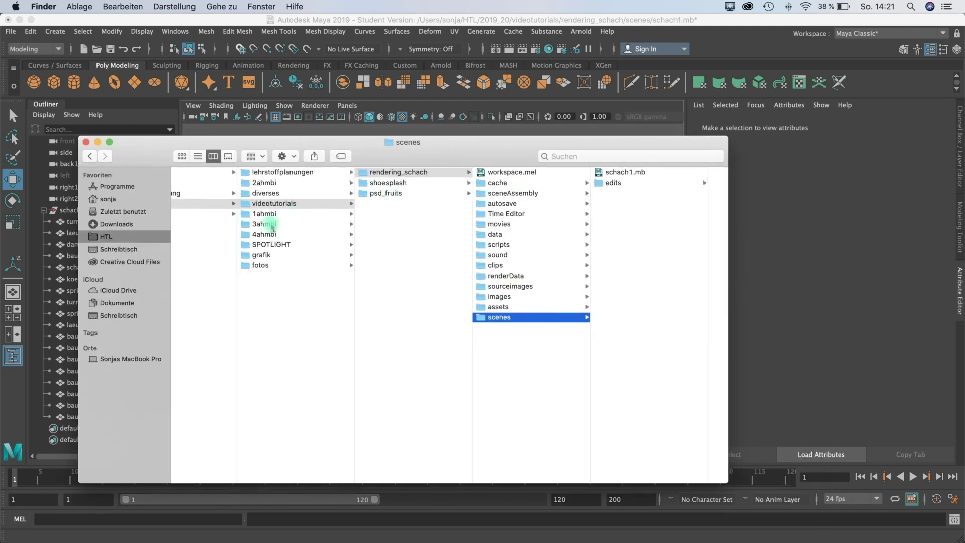
left_click(272, 227)
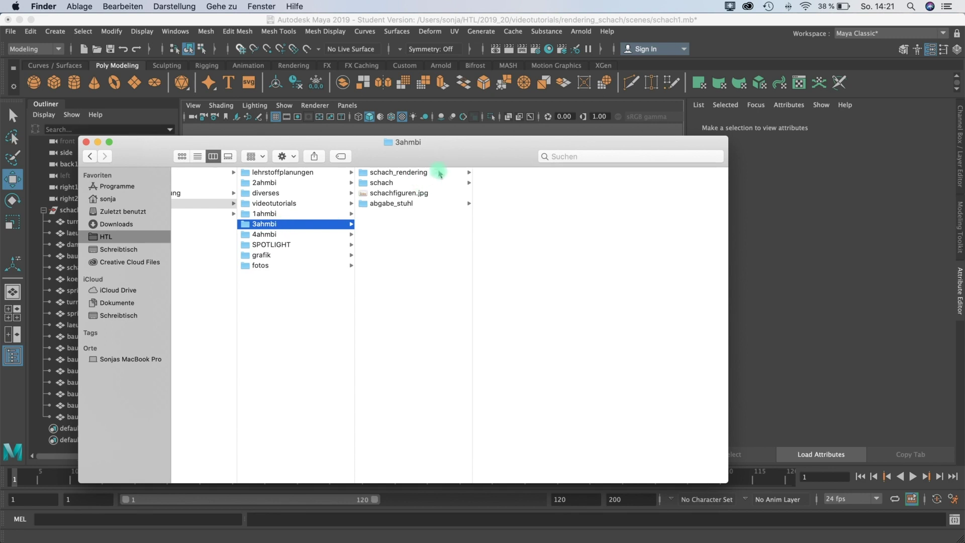
left_click(431, 174)
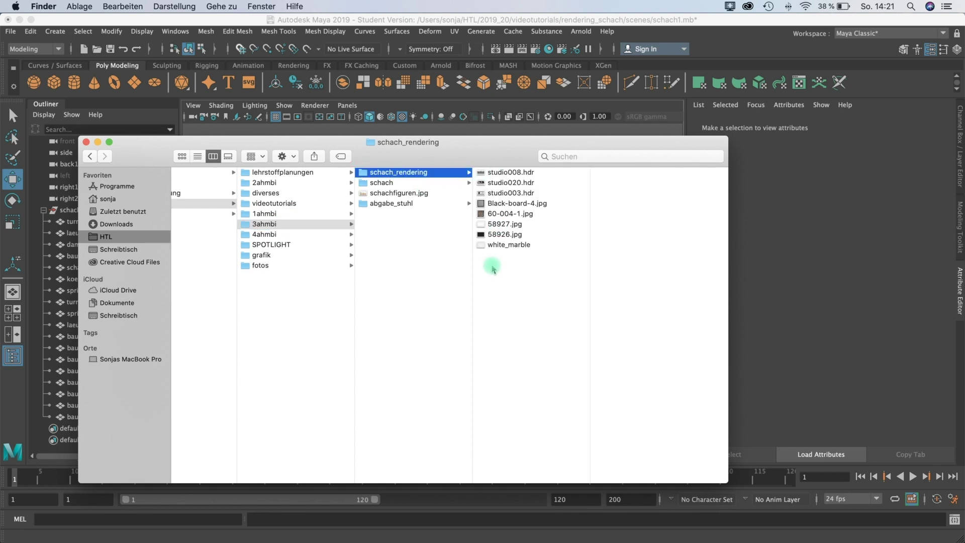
left_click_drag(519, 281, 493, 175)
left_click(499, 318)
left_click(521, 172)
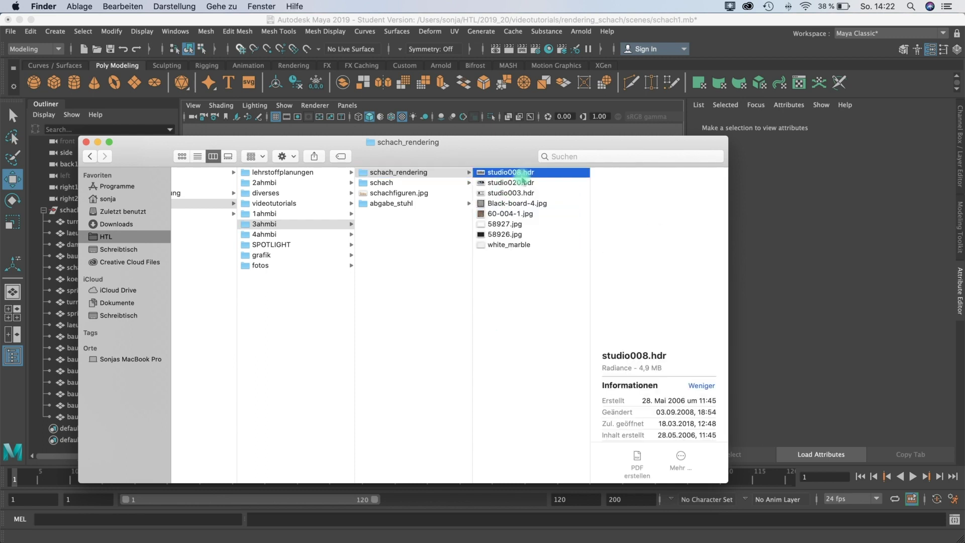
left_click(522, 182)
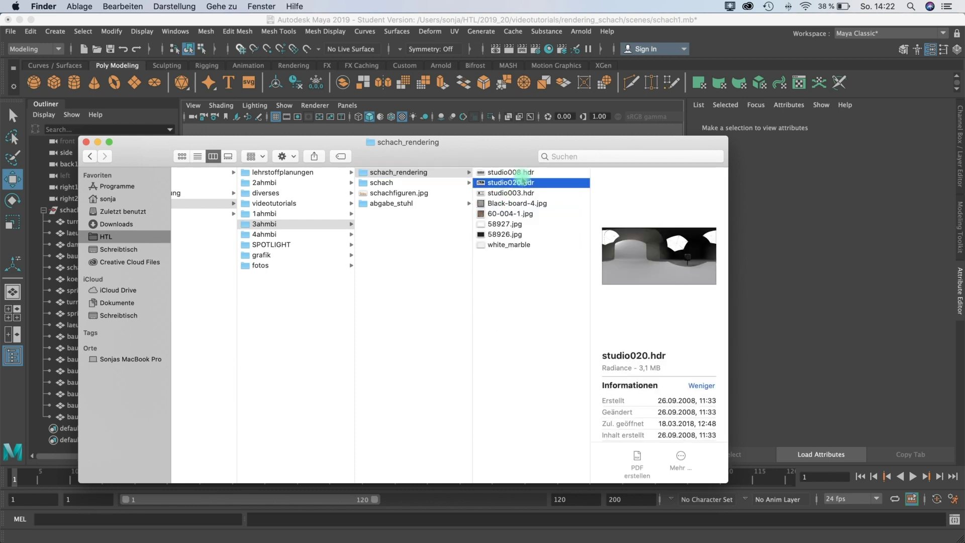
key("Down")
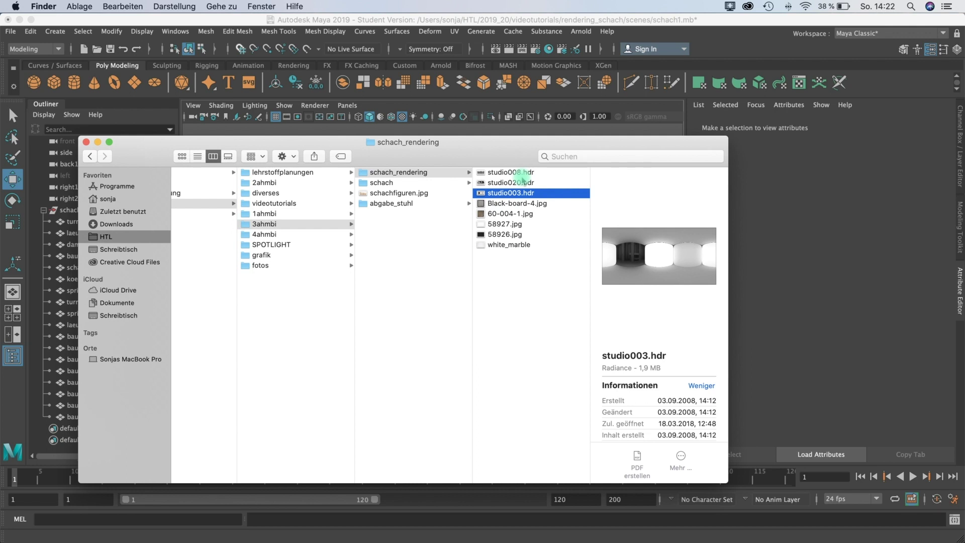
key("Down")
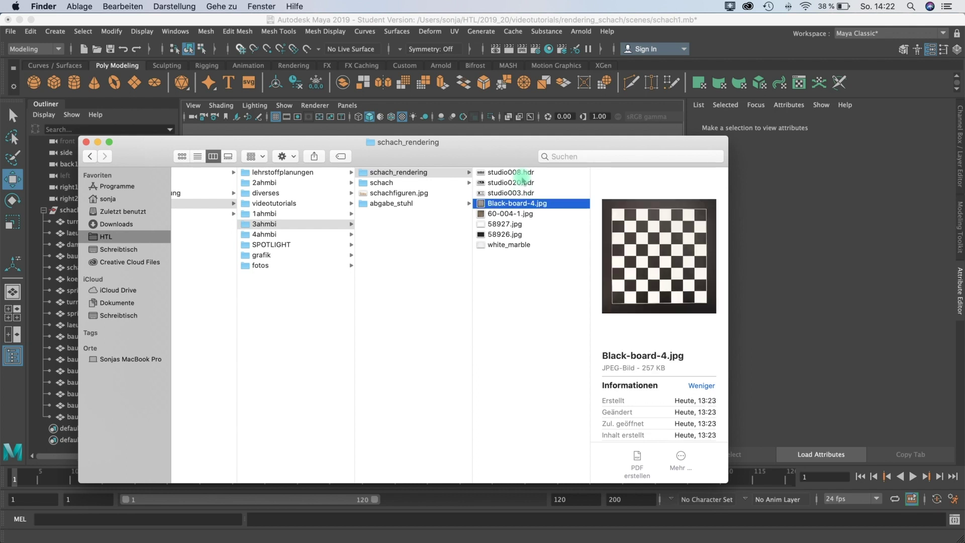
key("Down")
key("Down")
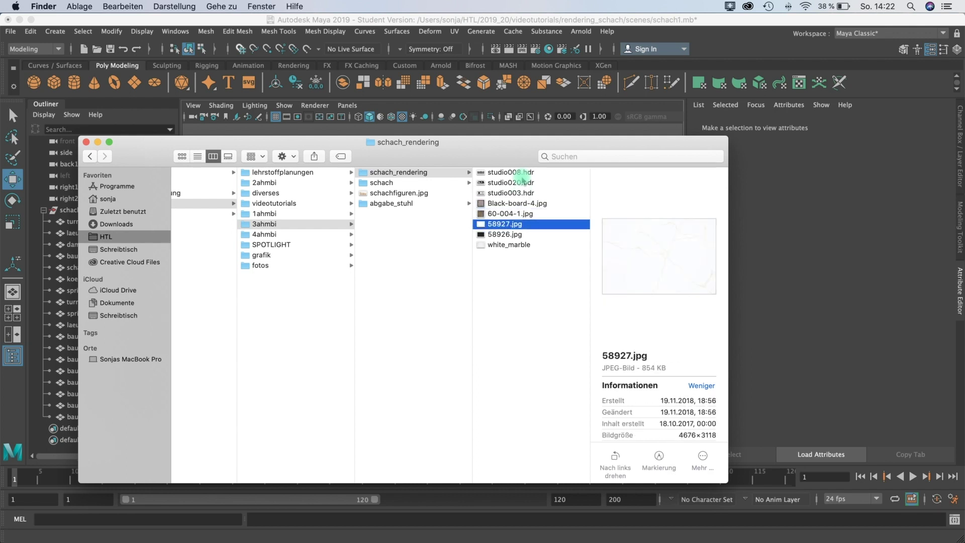
key("Down")
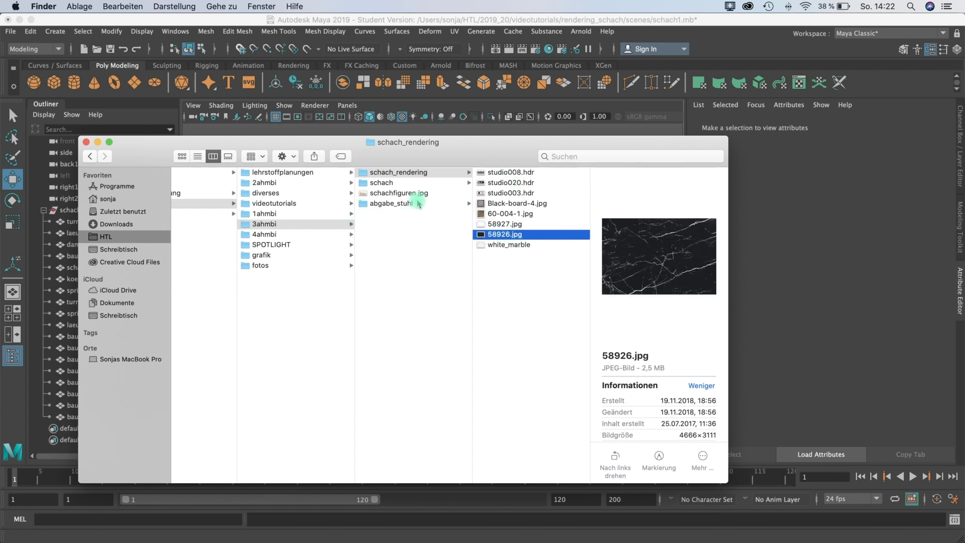
Select all texture files in schach_rendering, and open the sourceimages folder of the rendering_schach project under videotutorials.
left_click_drag(513, 281, 490, 174)
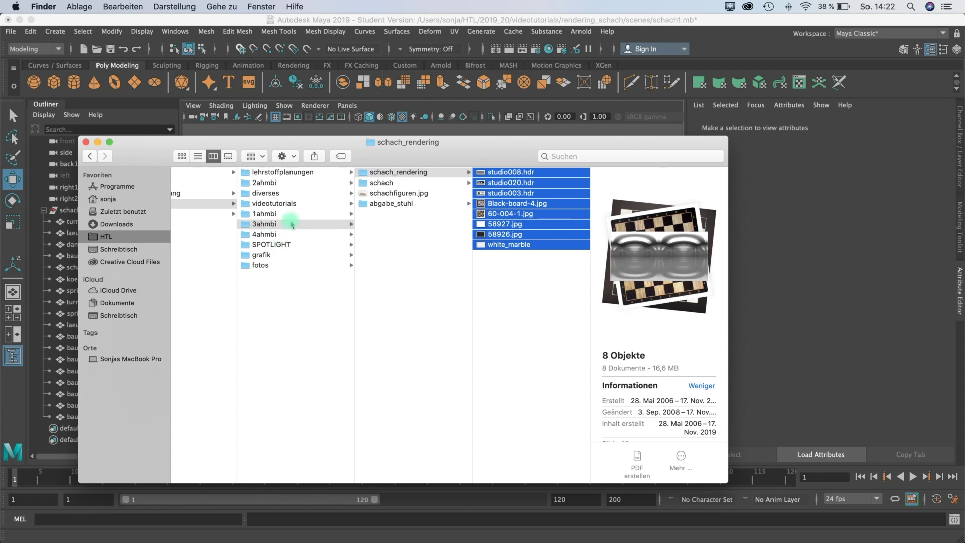
left_click(289, 204)
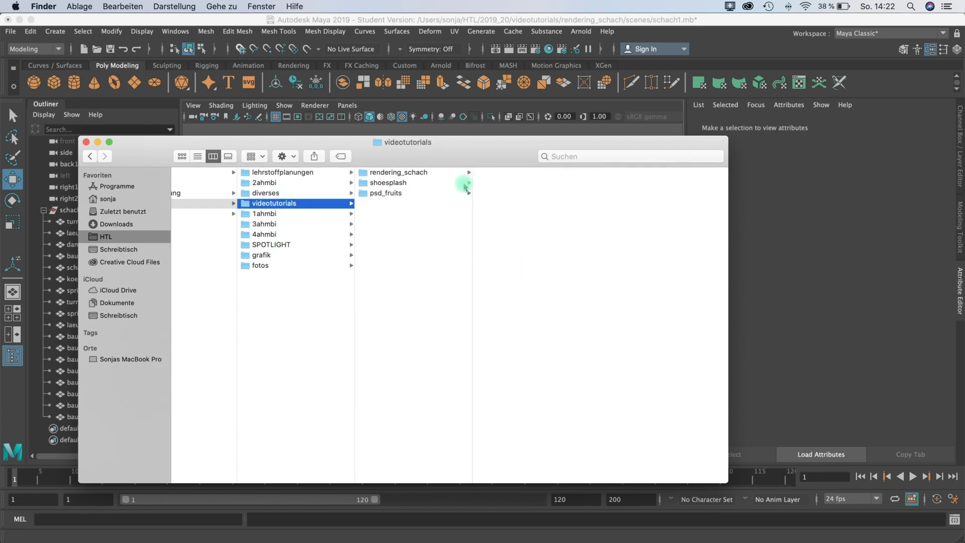
left_click(425, 174)
left_click(525, 290)
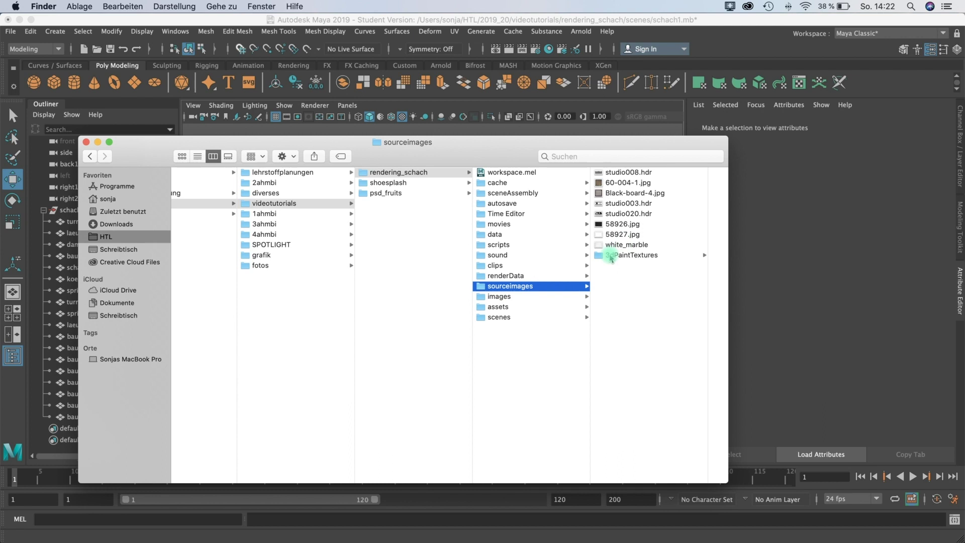
Check the scene file in the project's scenes folder and minimise Finder to return to Maya.
left_click(503, 318)
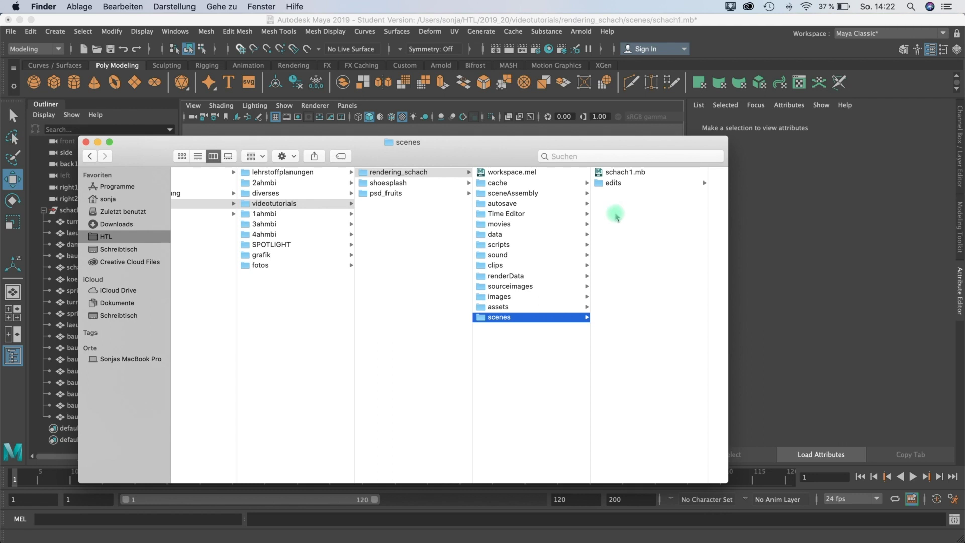
left_click_drag(483, 143, 496, 123)
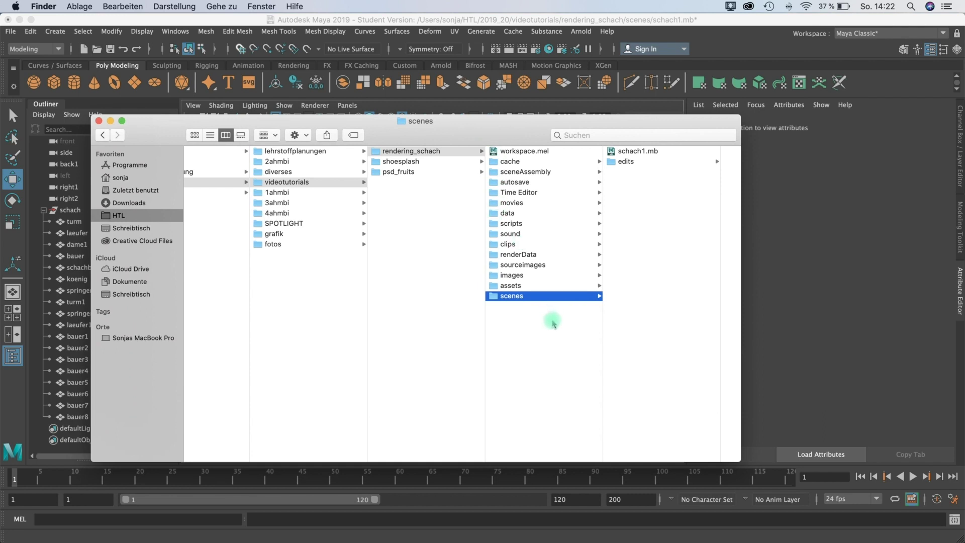
left_click(111, 121)
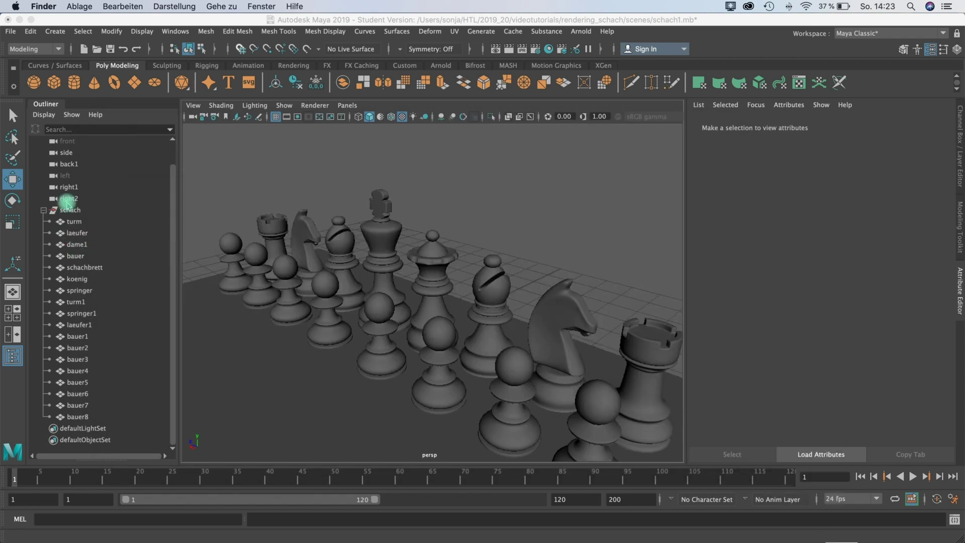
Render the perspective view of the chess set with Maya Software and reposition the Render View window over the viewport.
scroll(578, 338, "down", 3)
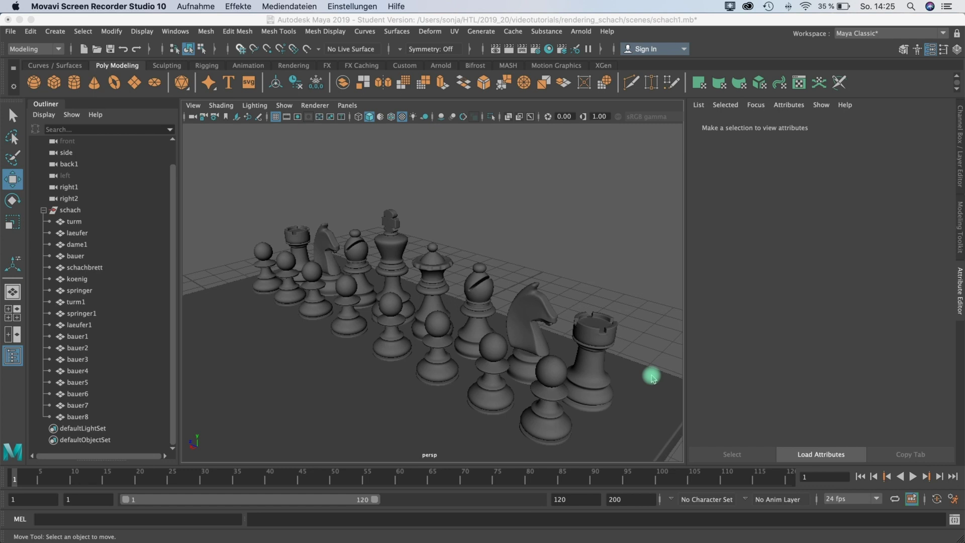
left_click(508, 49)
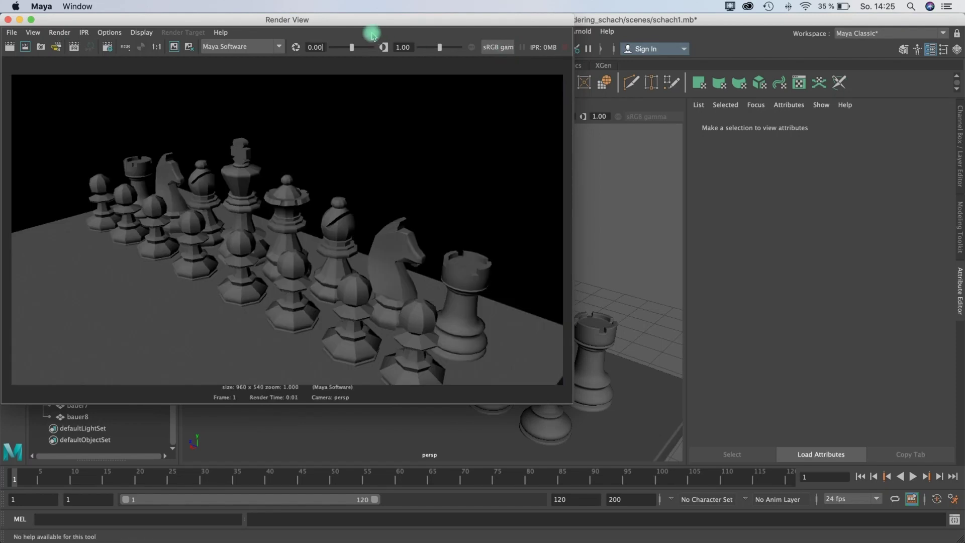
left_click_drag(362, 25, 586, 84)
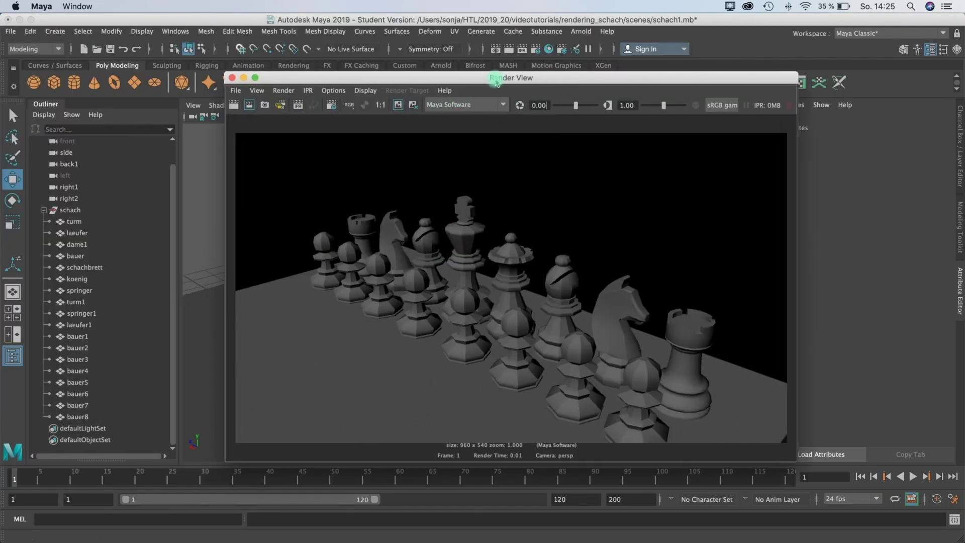
Close the finished render, switch the renderer to Arnold Renderer in the render settings, and render the perspective view of the chess set.
left_click_drag(500, 77, 495, 73)
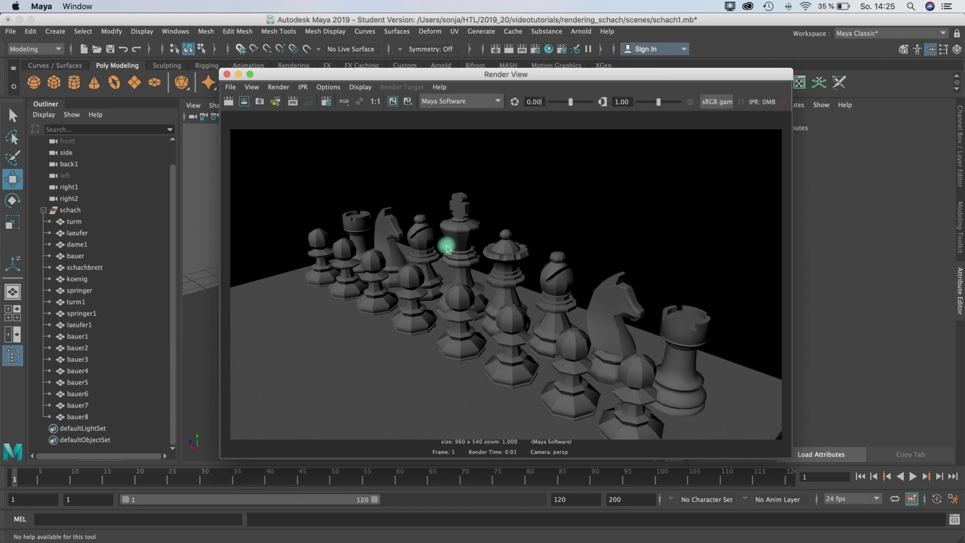
left_click(227, 74)
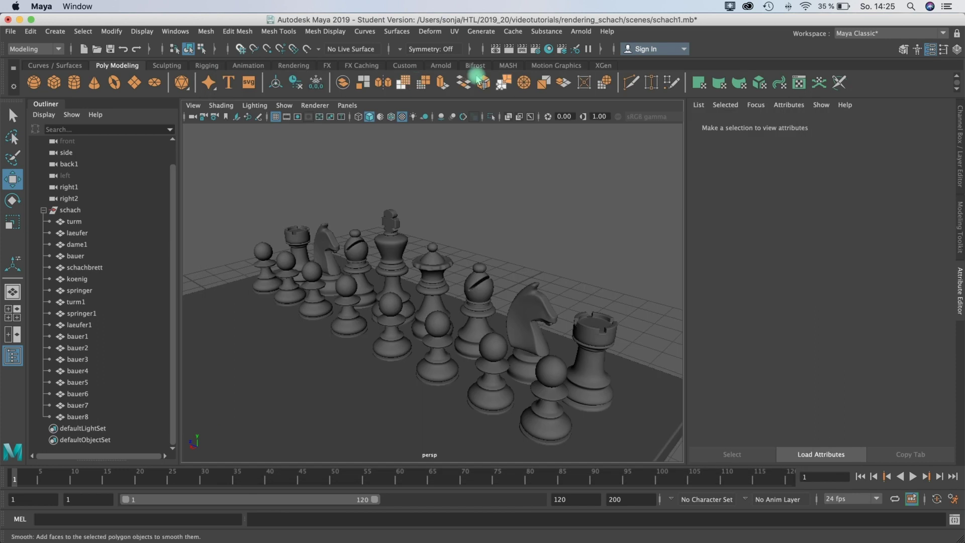
left_click(536, 50)
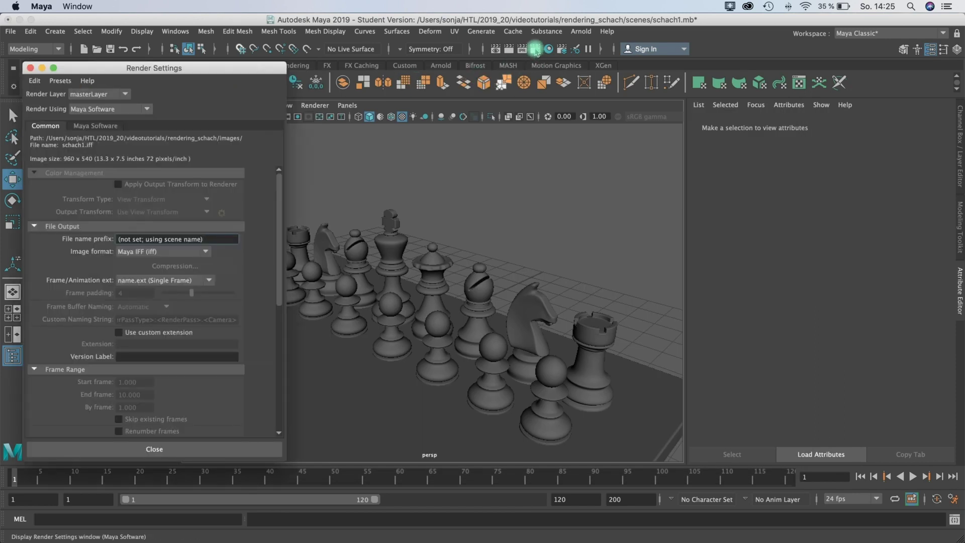
left_click(148, 110)
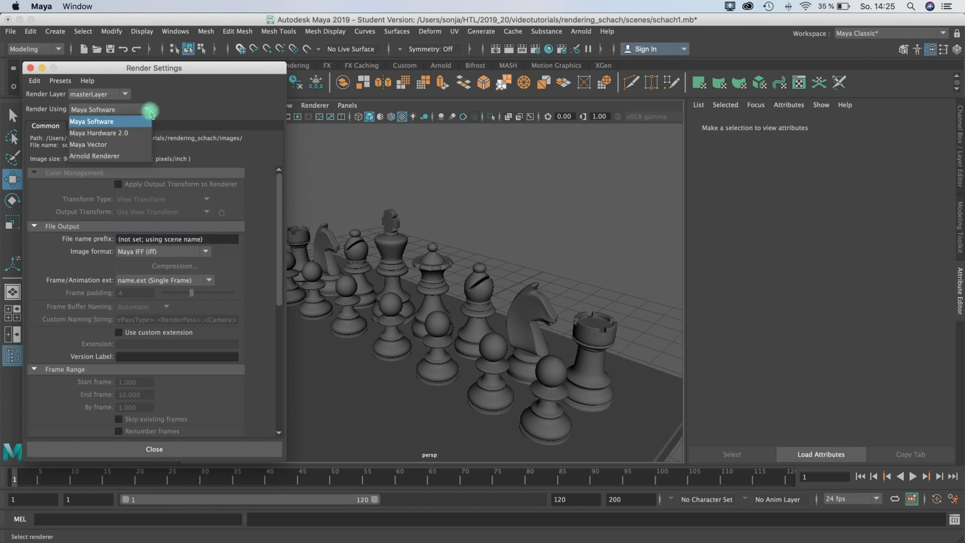
left_click(124, 157)
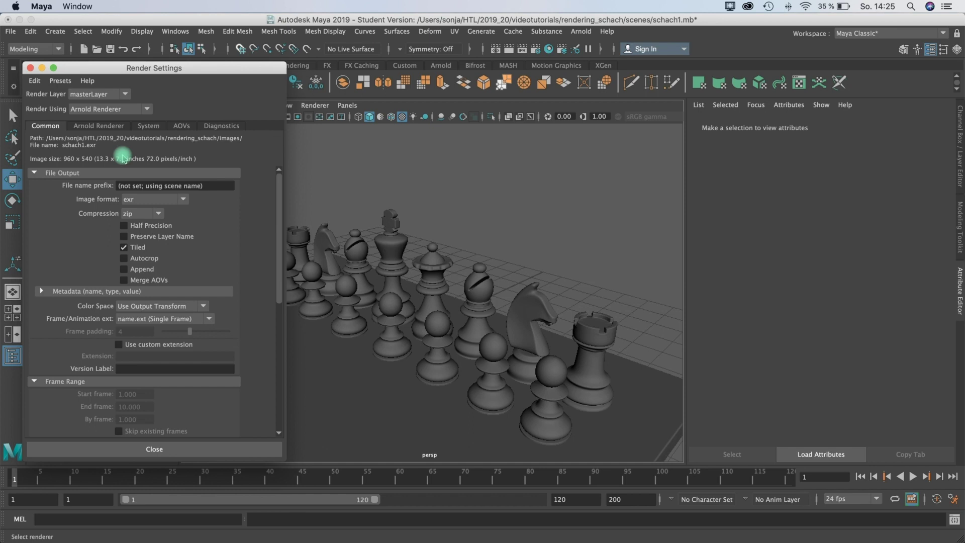
left_click_drag(185, 70, 199, 70)
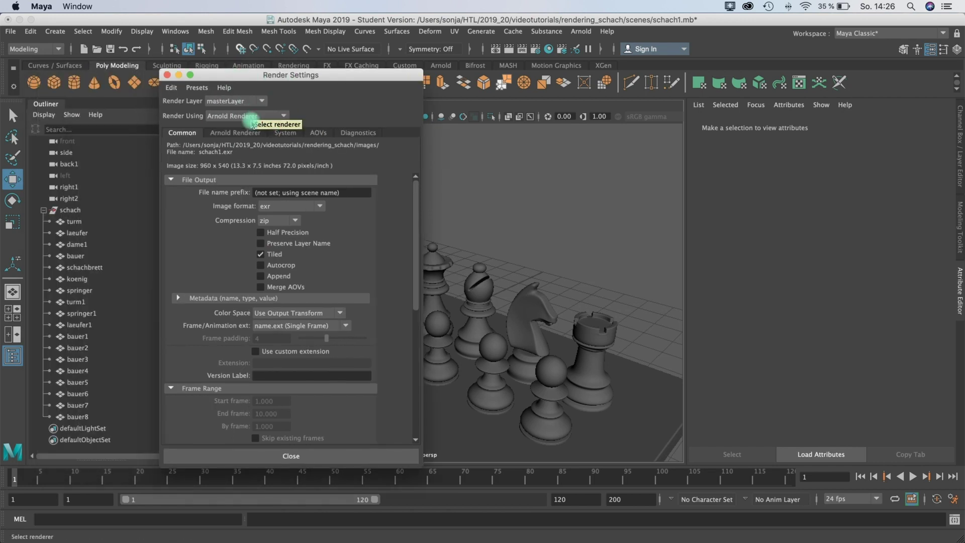
scroll(323, 258, "down", 3)
scroll(323, 257, "down", 2)
scroll(323, 251, "up", 5)
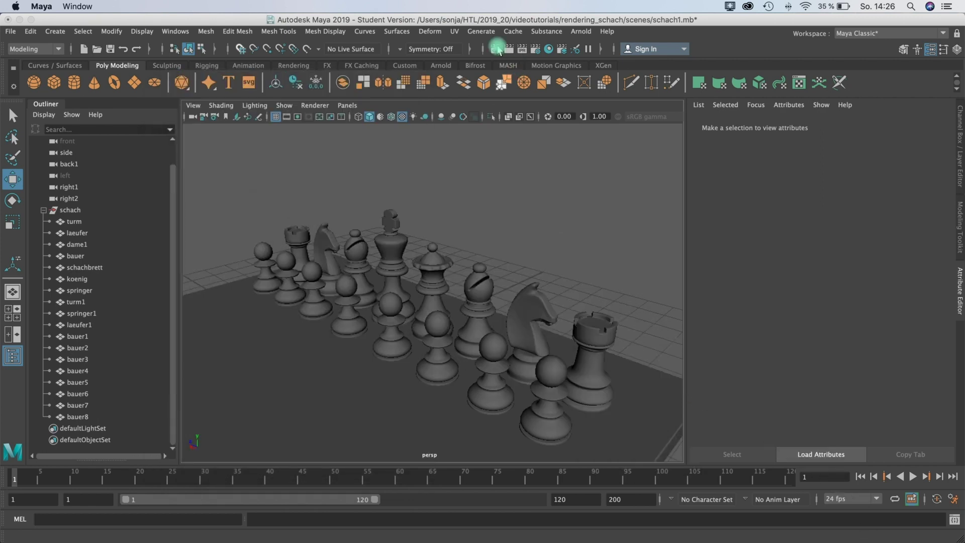
left_click(508, 48)
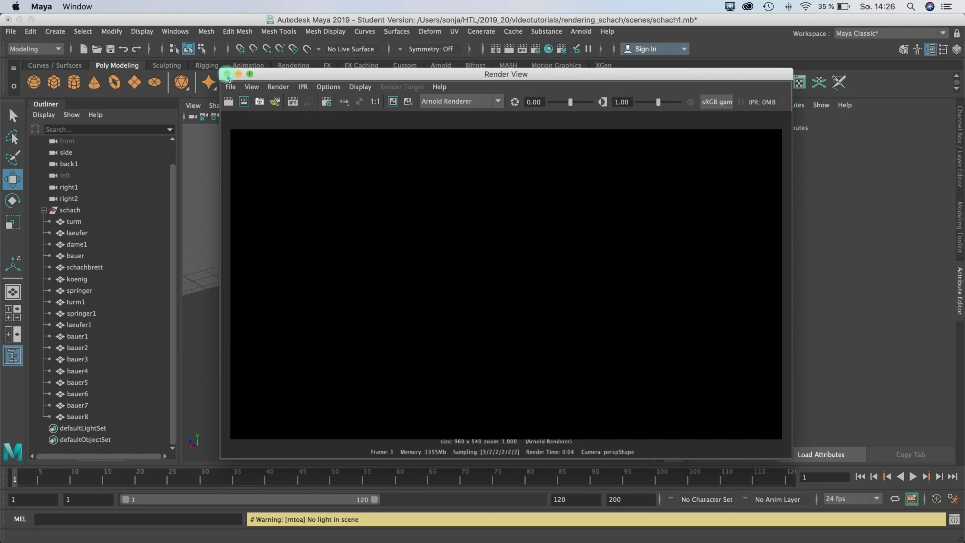
left_click(227, 75)
Add an Arnold Skydome Light to the chess scene and check how its dome surrounds the board.
left_click(580, 32)
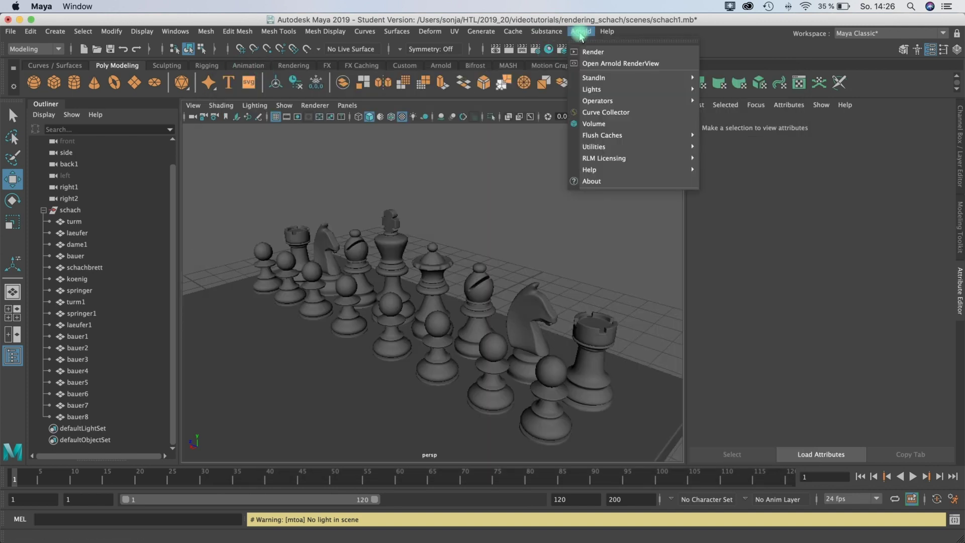
mouse_move(598, 89)
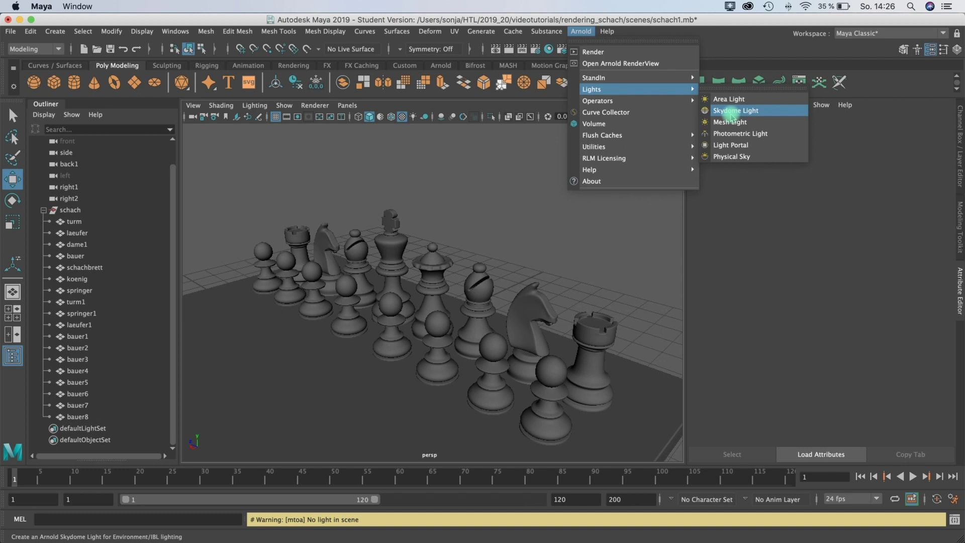
left_click(731, 115)
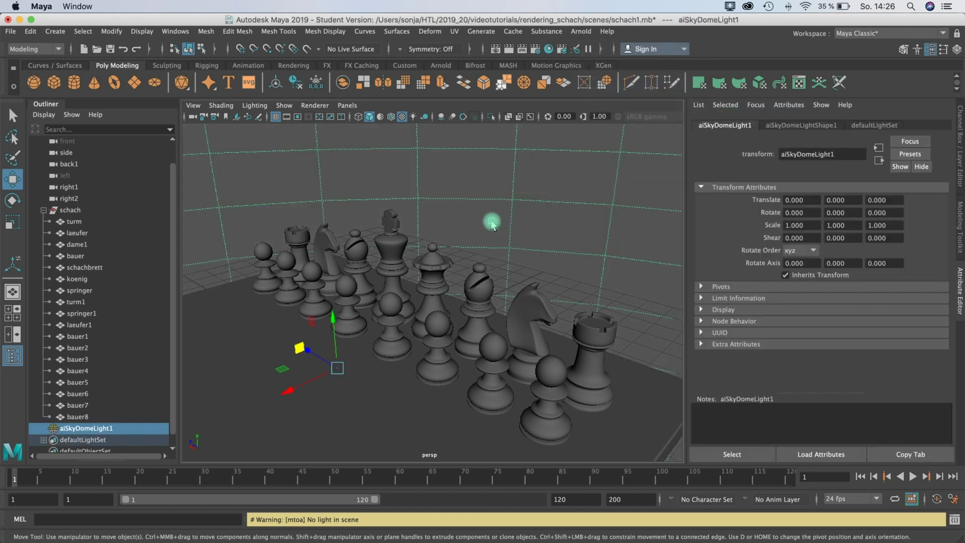
scroll(491, 223, "down", 10)
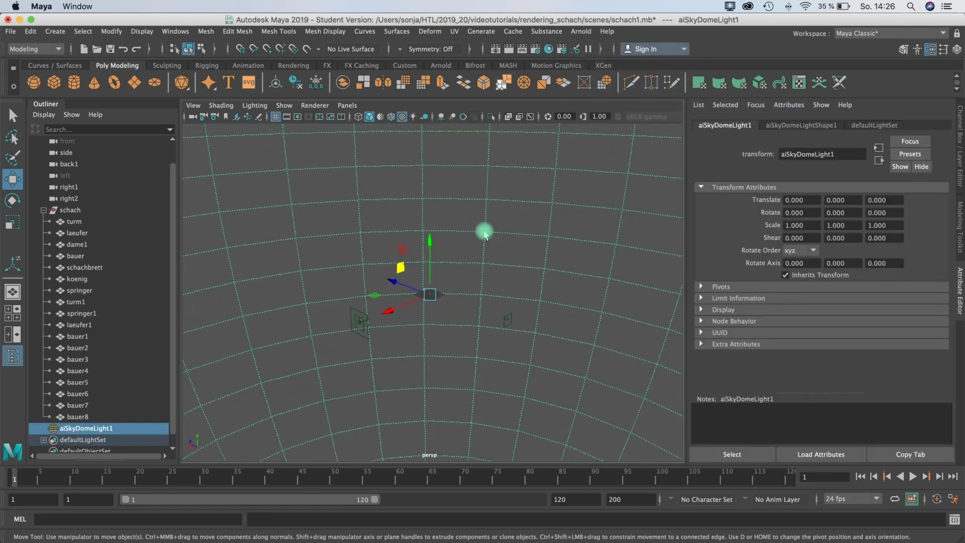
scroll(484, 232, "down", 5)
scroll(484, 232, "up", 8)
scroll(484, 232, "up", 8)
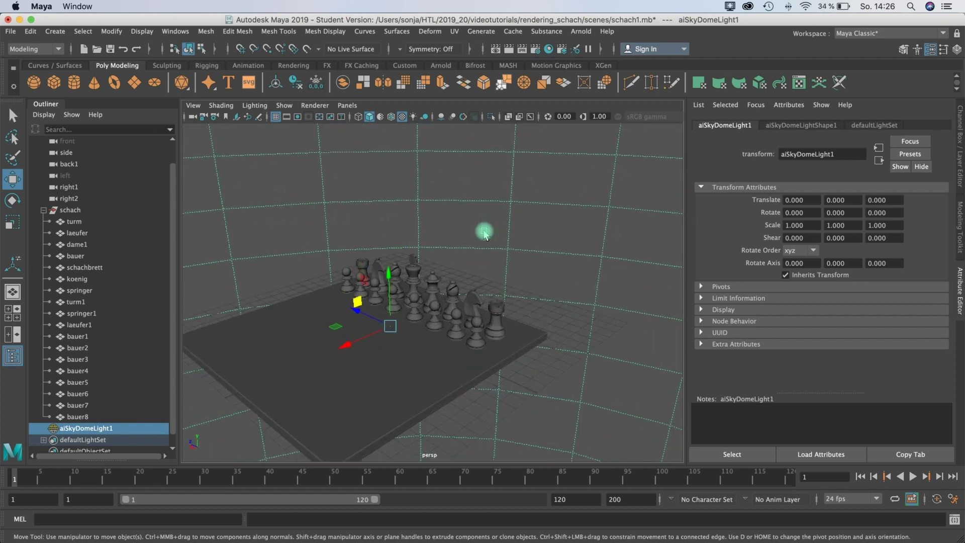
scroll(484, 232, "up", 6)
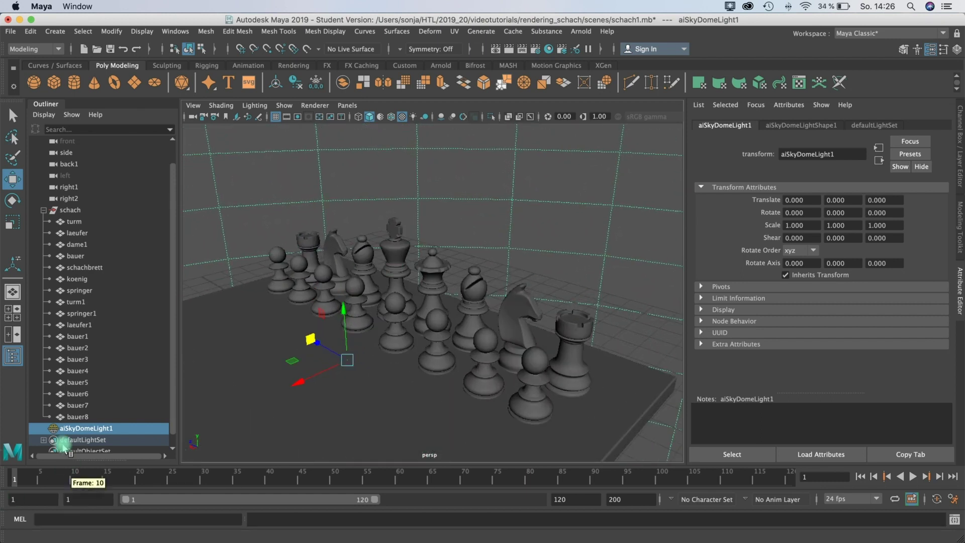
Show the skydome light's shape attributes and test-render the chess set with the plain white dome lighting.
left_click_drag(67, 432, 78, 433)
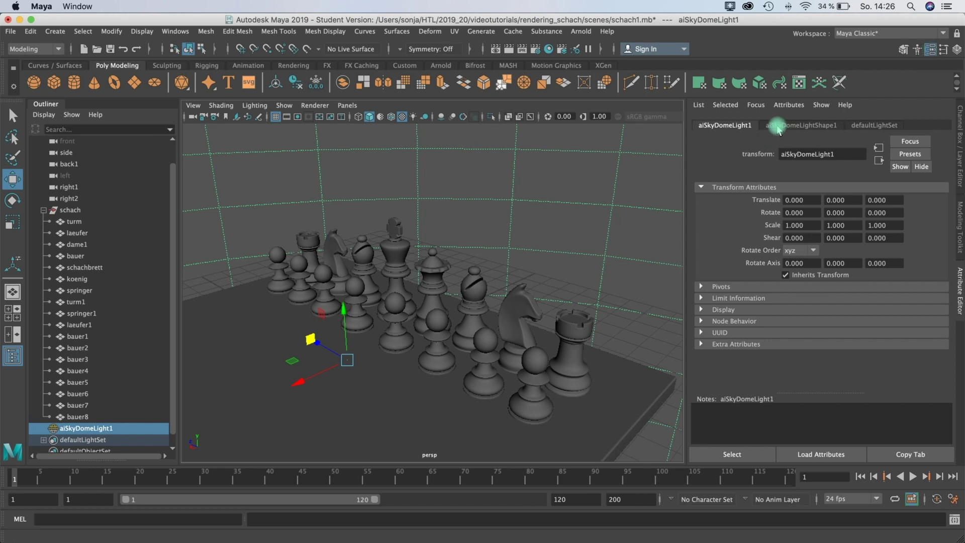
left_click(774, 127)
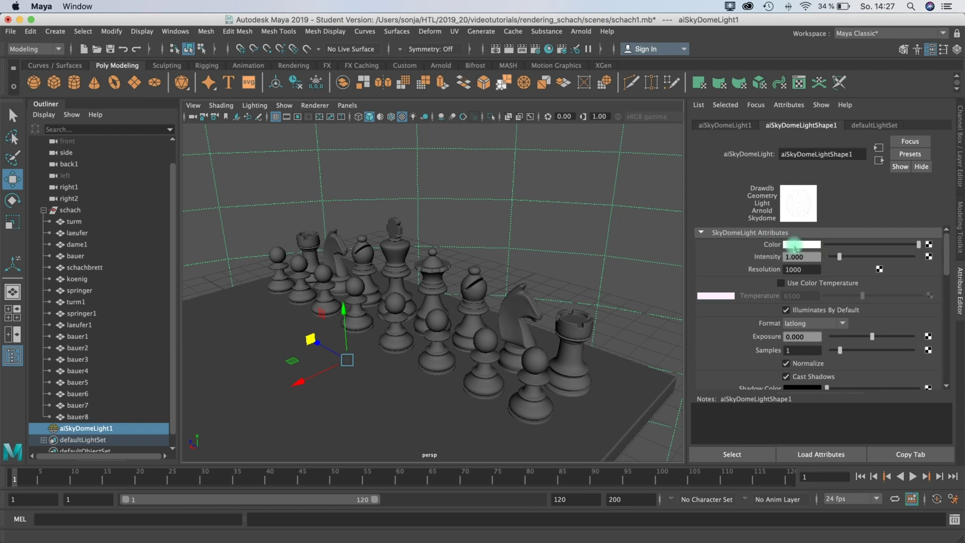
left_click(509, 50)
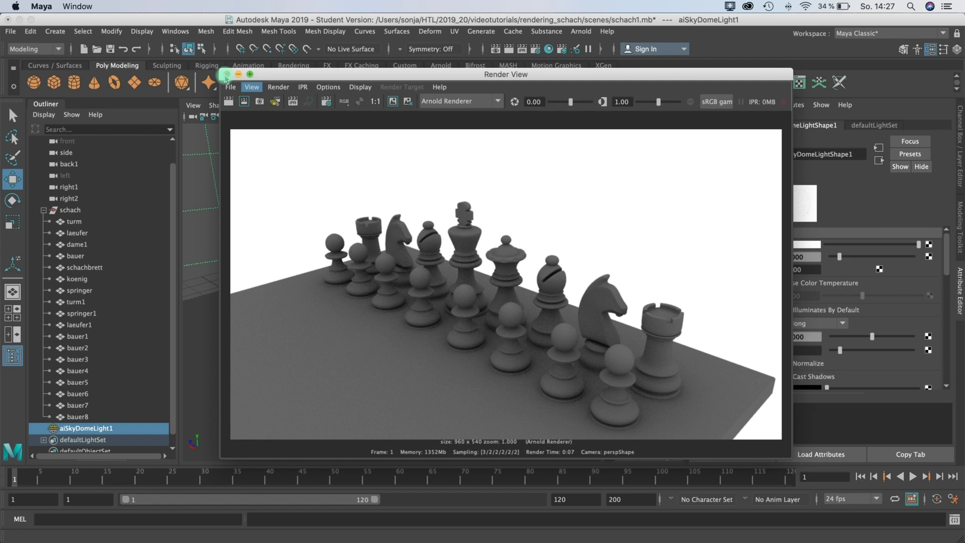
left_click(226, 75)
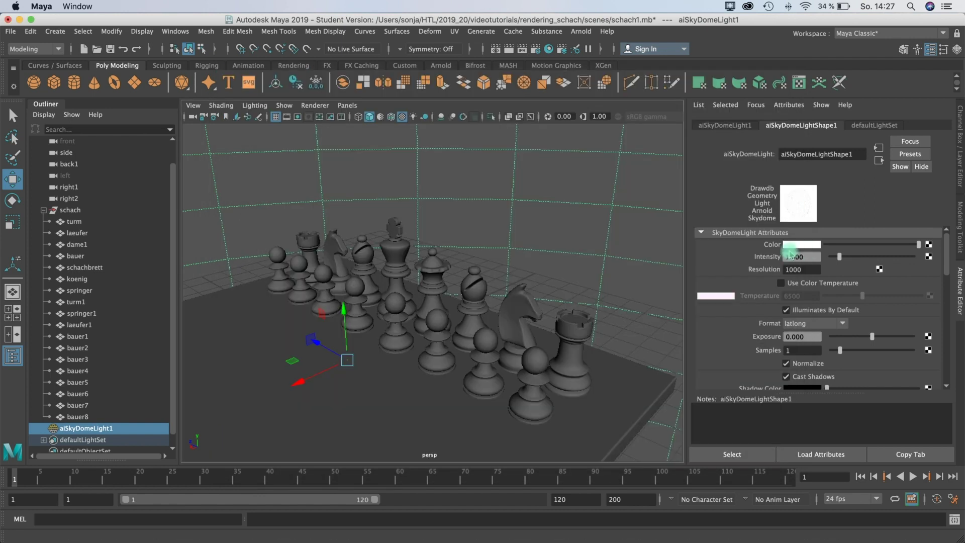
Connect a File texture to the skydome light's color and load studio020.hdr from the project's sourceimages folder.
left_click(928, 245)
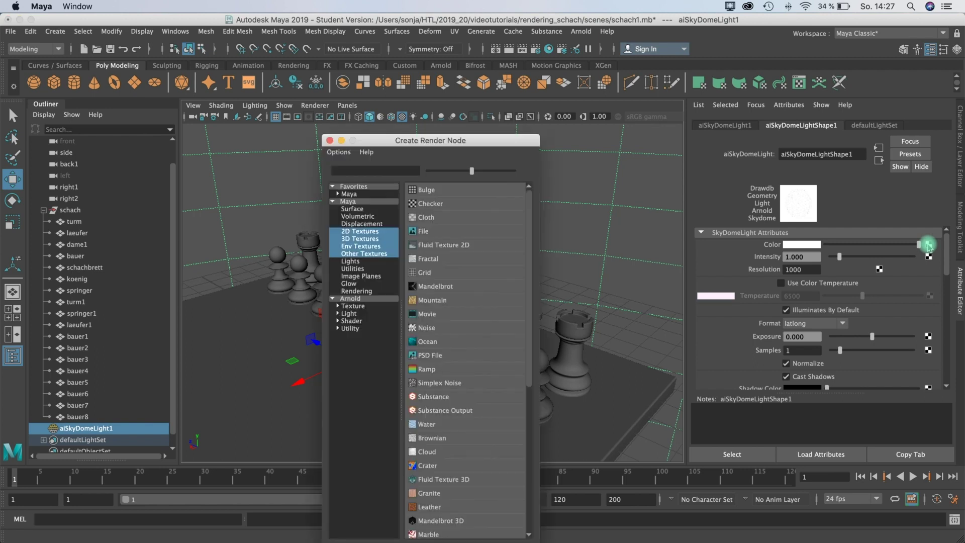
left_click_drag(441, 140, 382, 89)
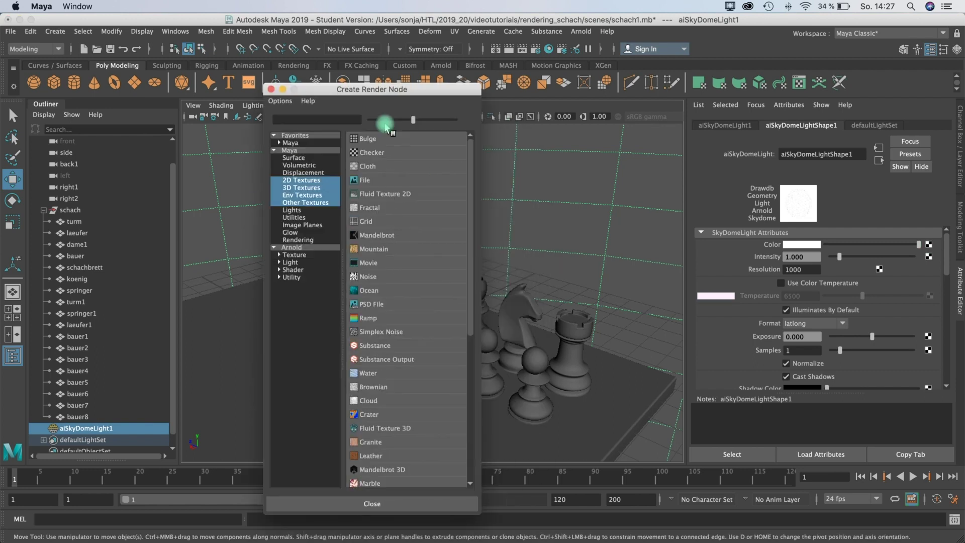
left_click(366, 180)
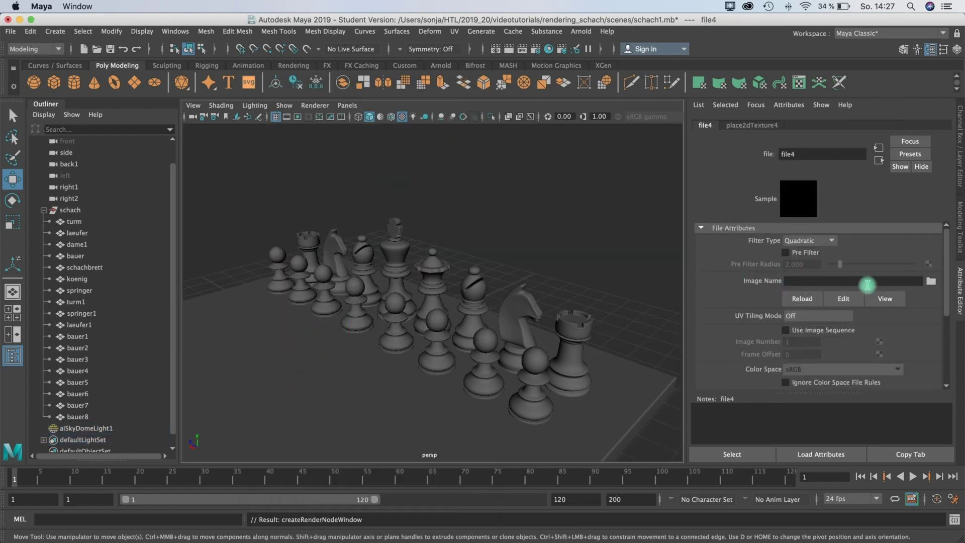
left_click(931, 281)
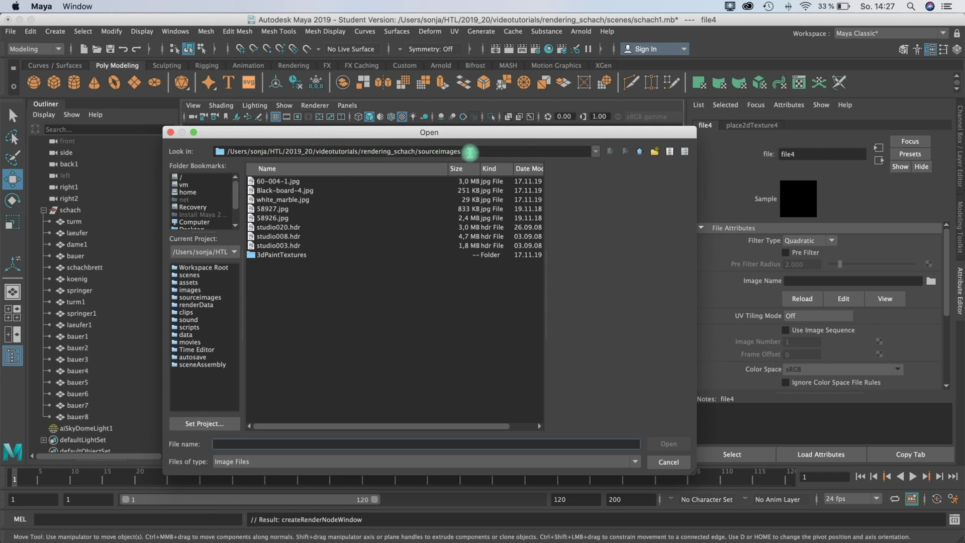
left_click(267, 228)
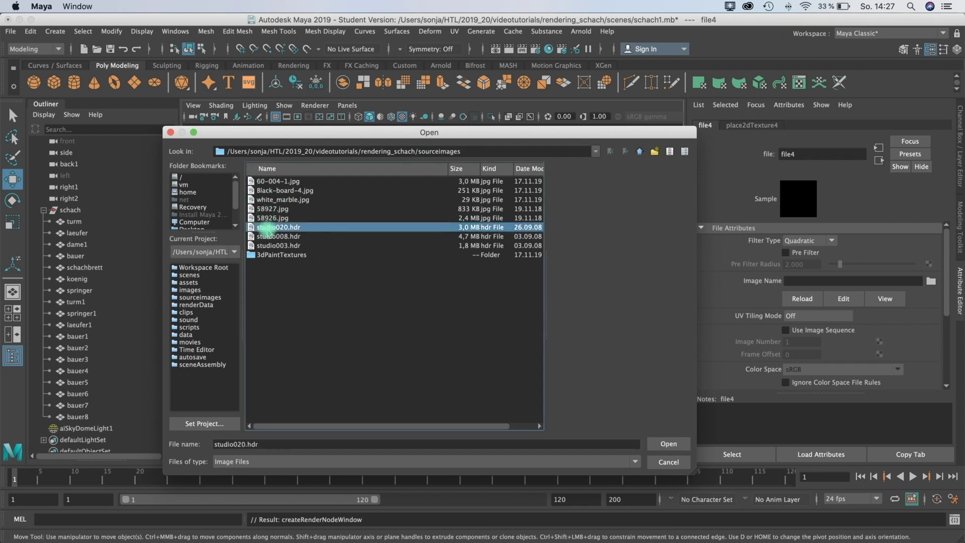
left_click(278, 237)
left_click(279, 246)
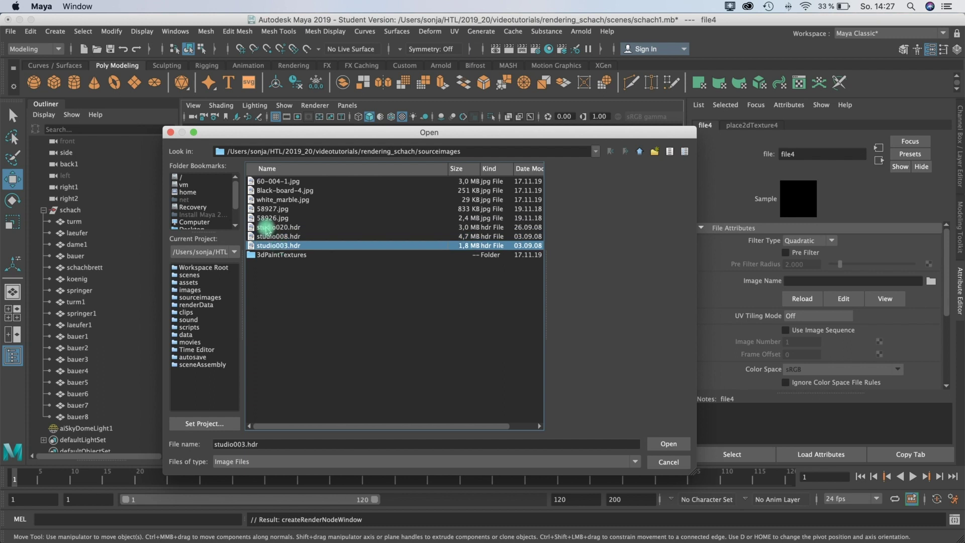
left_click(267, 227)
left_click(668, 446)
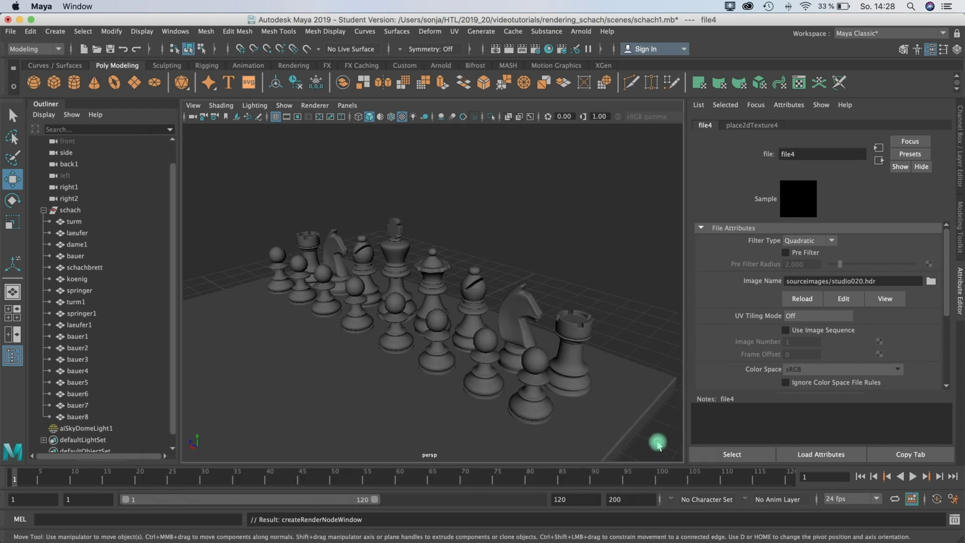
Examine the studio HDR image on the sky dome from outside, and return to a close view of the chess pieces.
scroll(538, 295, "down", 15)
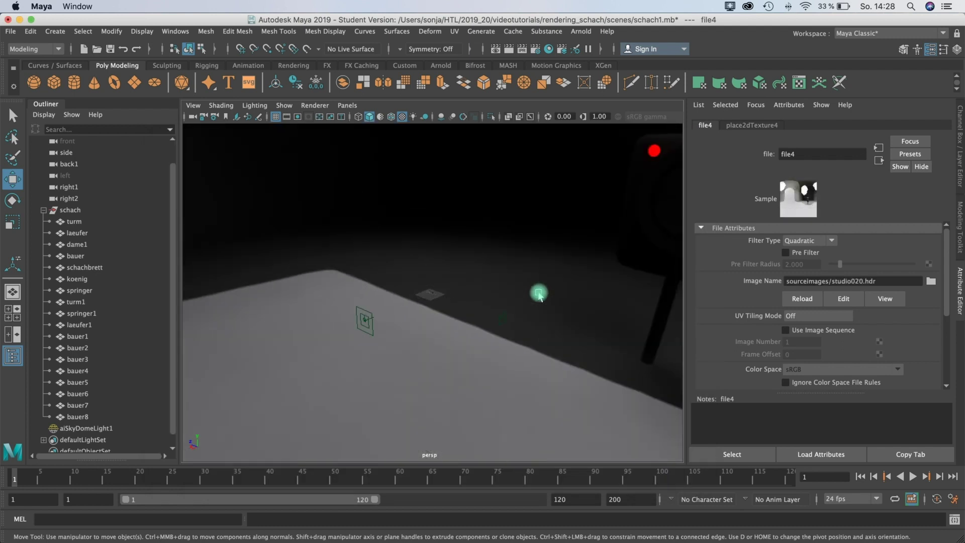
scroll(539, 294, "down", 3)
scroll(539, 295, "up", 5)
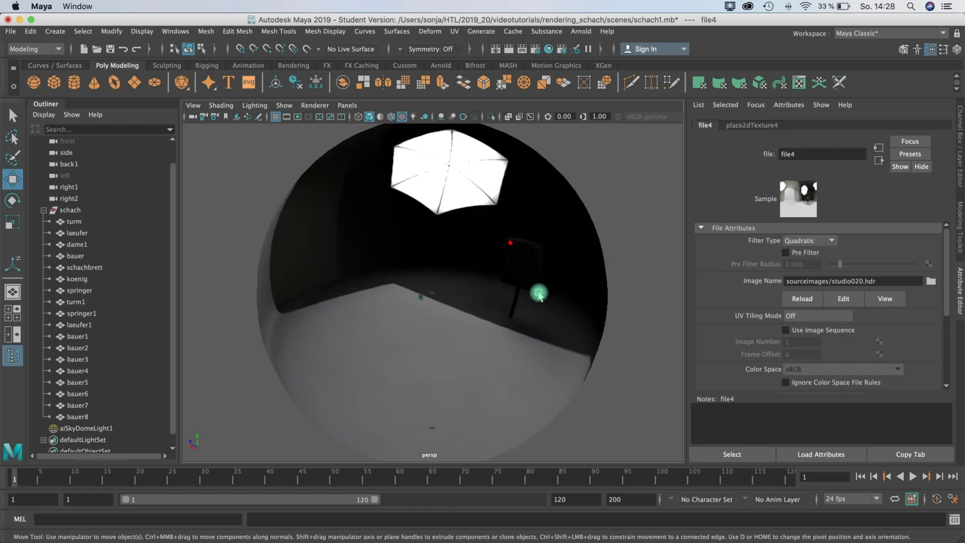
scroll(556, 284, "down", 2)
left_click_drag(555, 285, 452, 302, "alt")
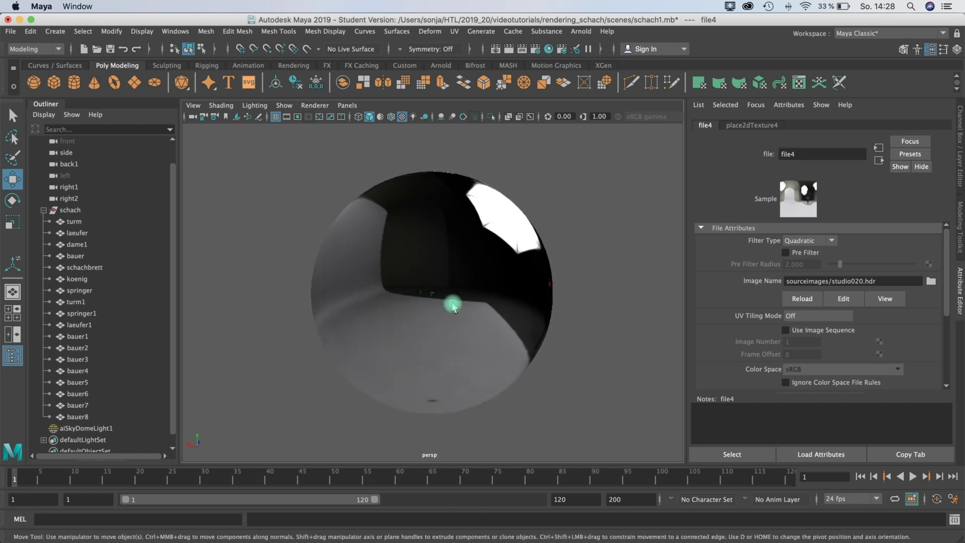
scroll(452, 303, "up", 6)
scroll(452, 303, "up", 5)
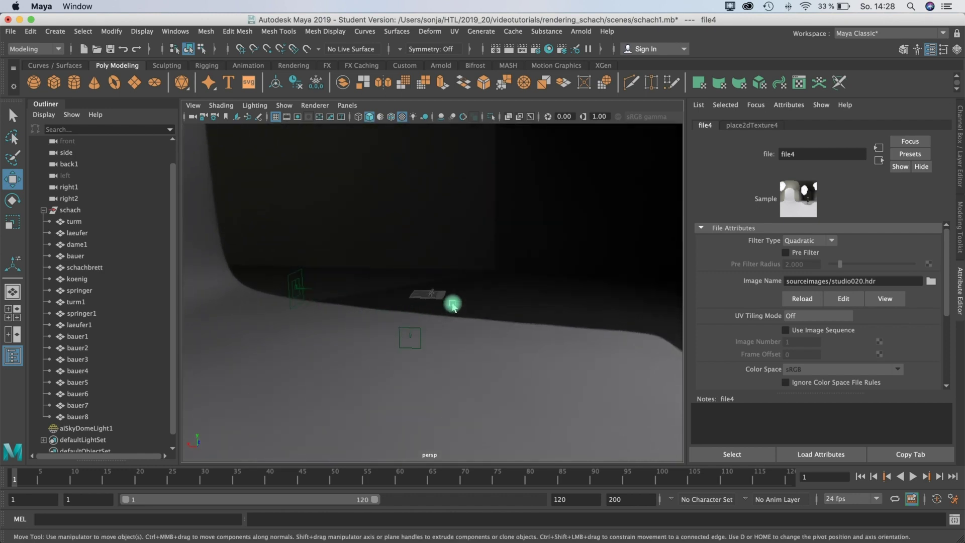
scroll(452, 304, "up", 5)
mouse_move(452, 307)
left_mouse_down("alt")
mouse_move(402, 317)
mouse_move(441, 317)
left_mouse_up("alt")
right_click_drag(440, 316, 507, 327, "alt")
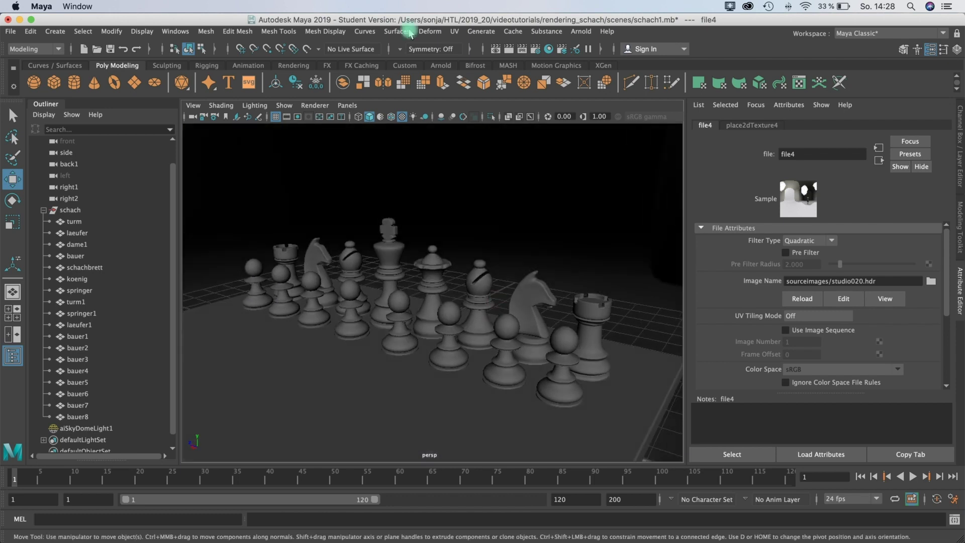
Render the HDR-lit chess set with Arnold and place the Render View window where the Outliner and attributes stay accessible.
left_click(508, 48)
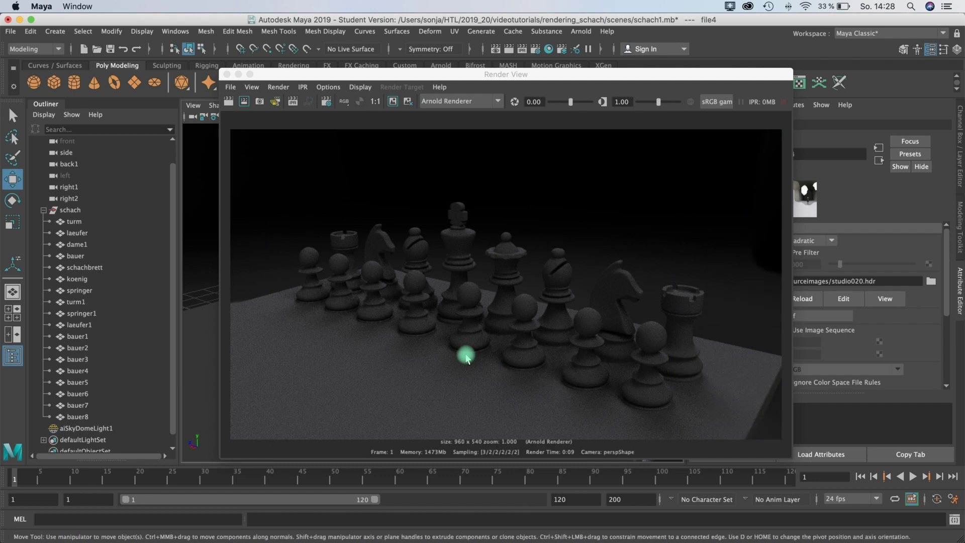
left_click_drag(545, 74, 461, 79)
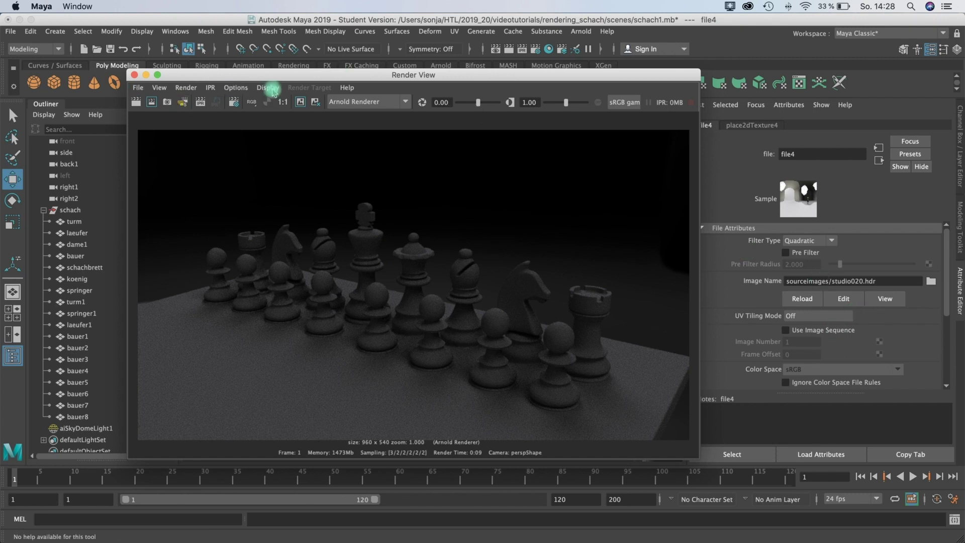
left_click_drag(176, 75, 104, 71)
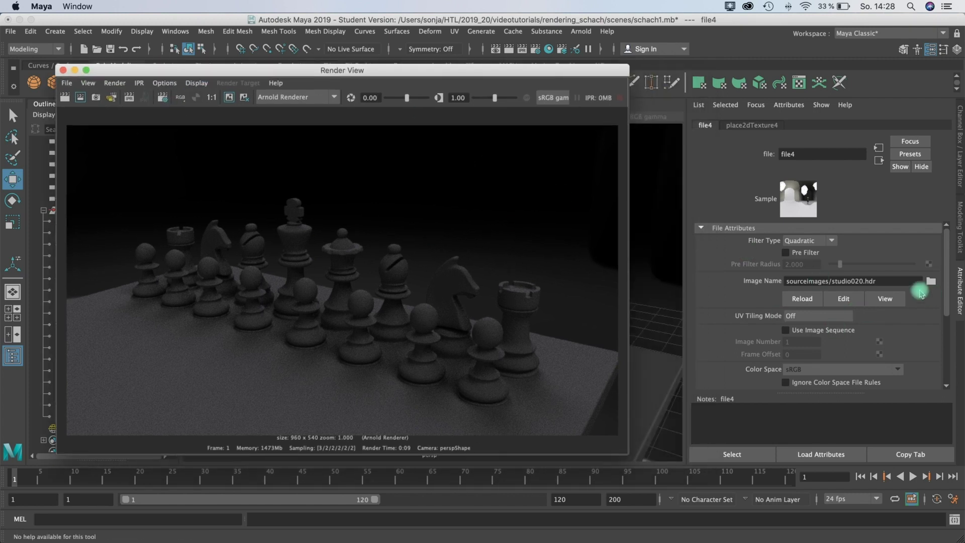
left_click_drag(453, 80, 522, 71)
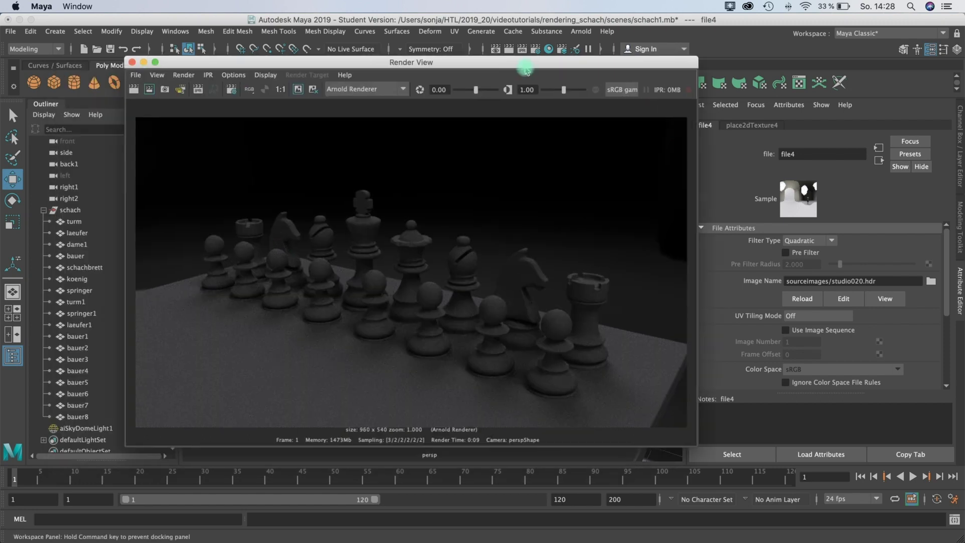
Select the skydome light in the Outliner, keep its attributes clear of the render window, and set the intensity to 2.
left_click(65, 429)
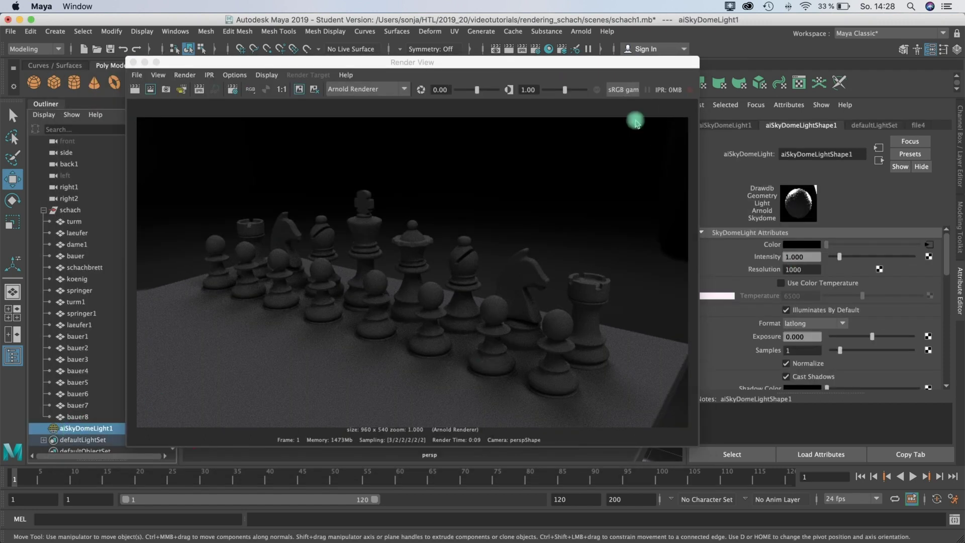
left_click_drag(567, 66, 530, 69)
left_click(947, 258)
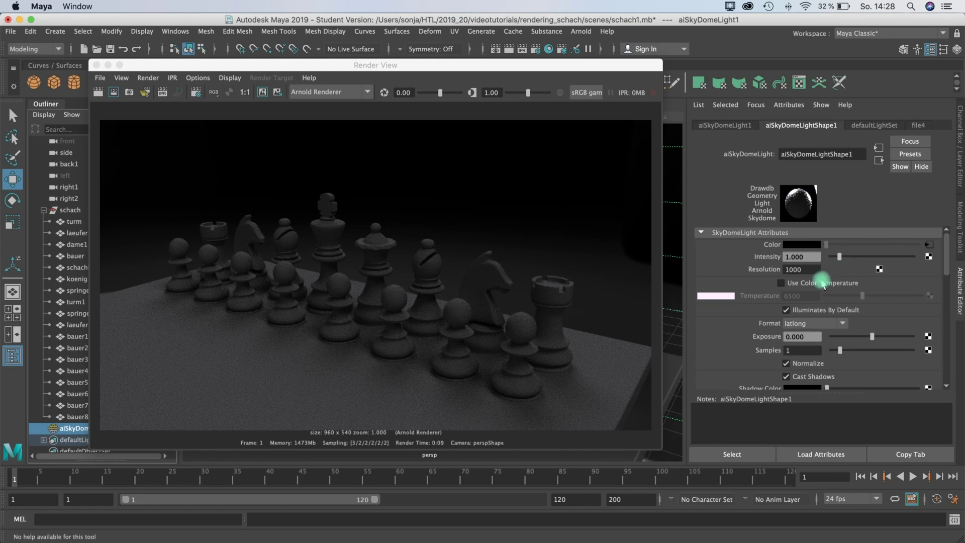
left_click_drag(945, 259, 944, 246)
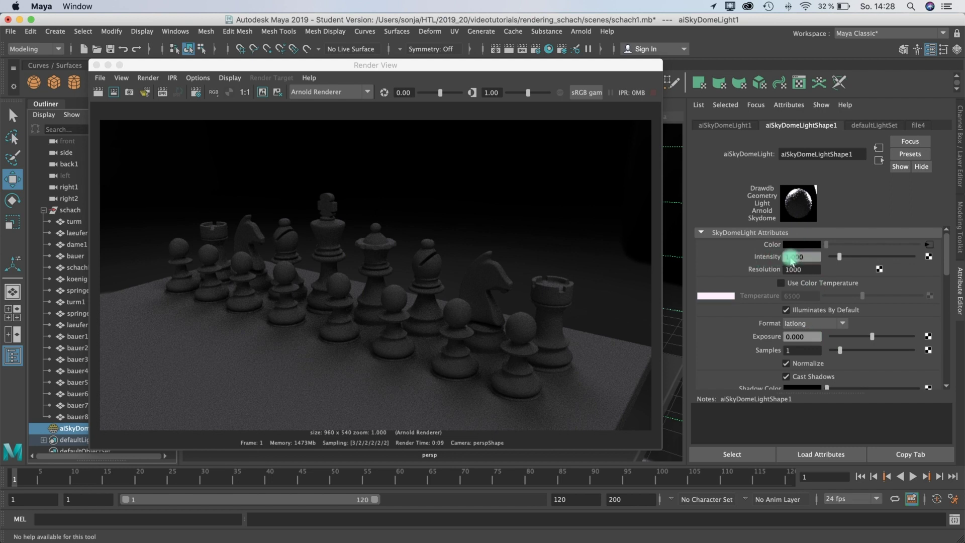
left_click_drag(772, 335, 799, 340)
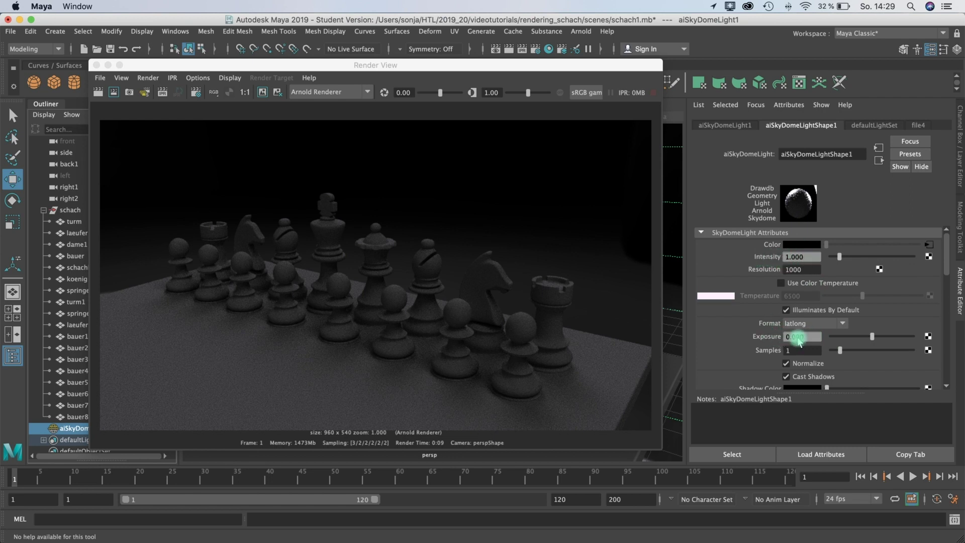
left_click(788, 259)
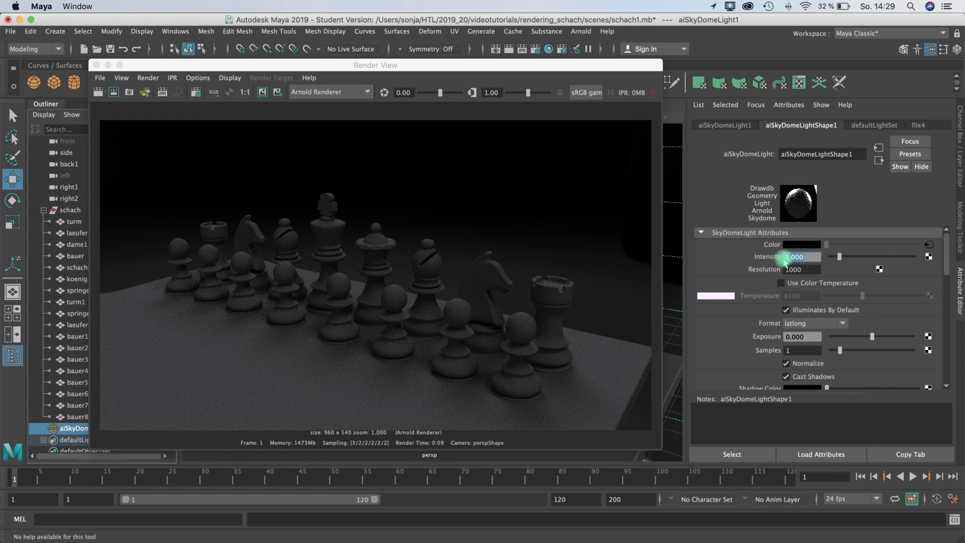
type("2")
key("Return")
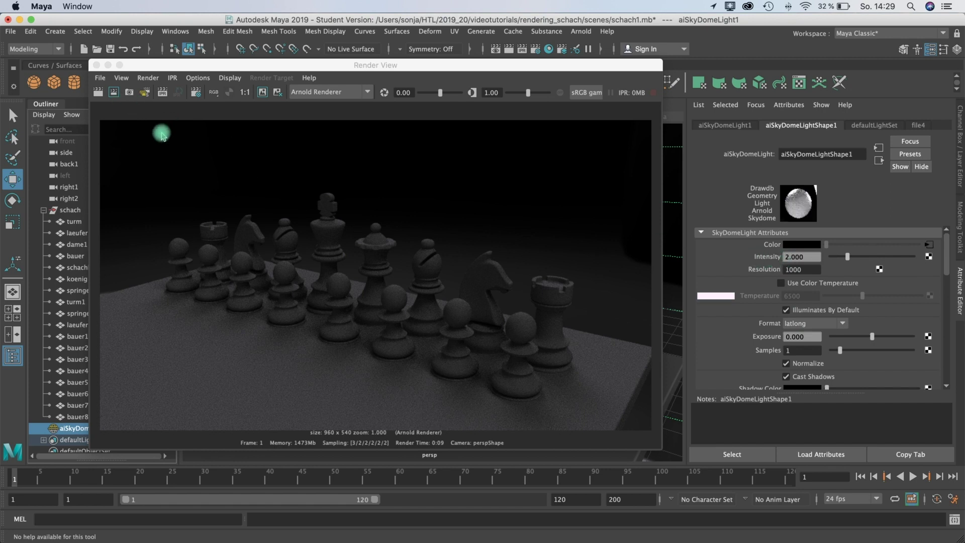
Close the Render View and start a live IPR render of the chess set in the Arnold RenderView.
left_click(97, 65)
left_click(581, 31)
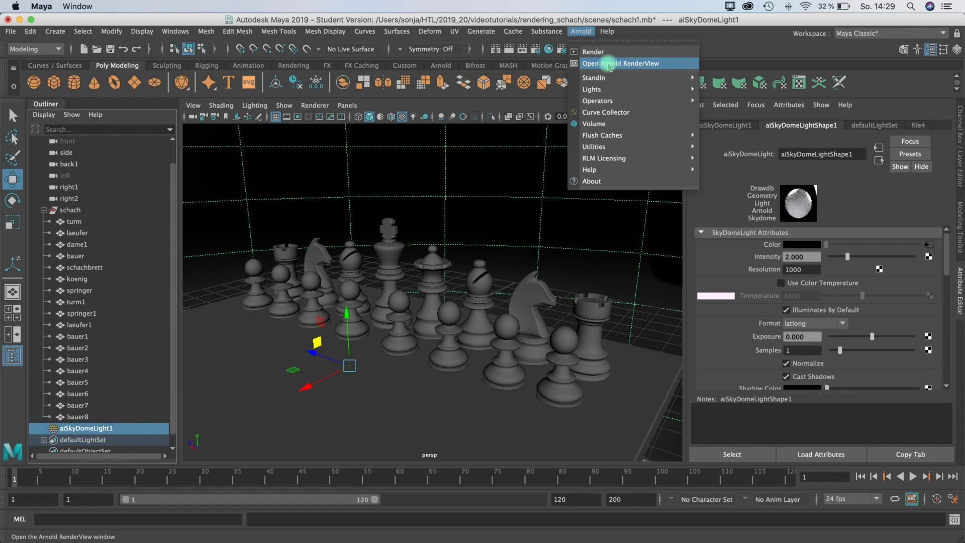
left_click(609, 64)
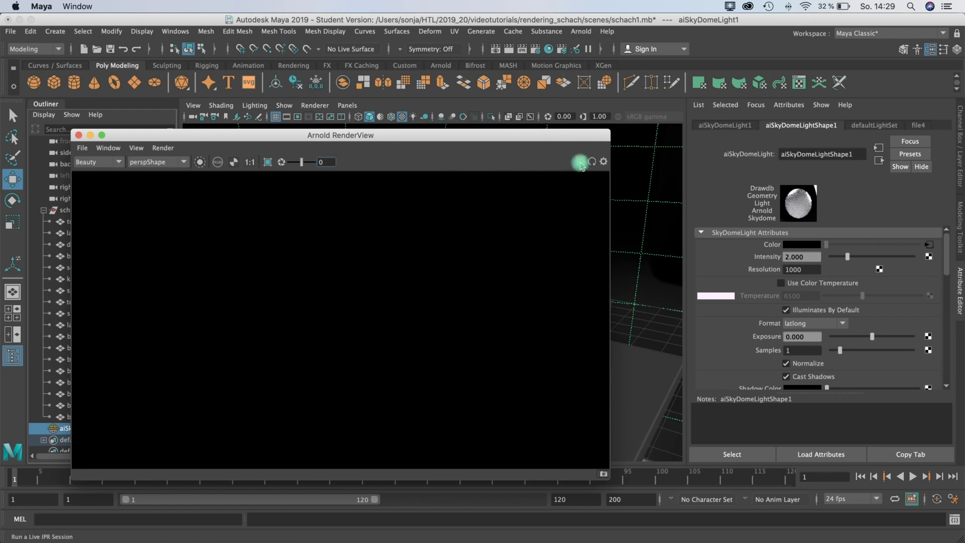
left_click(580, 163)
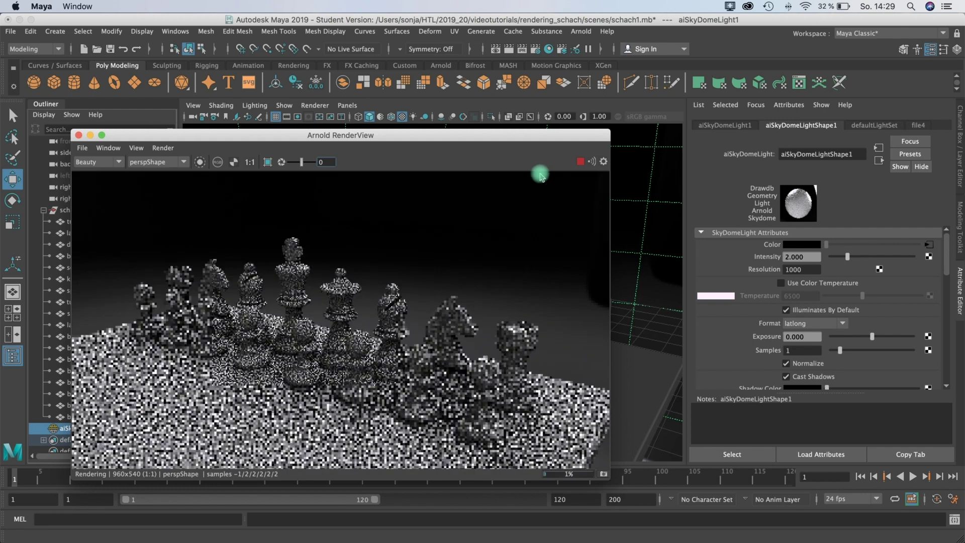
Orbit the perspective view around the chess pieces beside the live render, keeping the skydome light's attributes accessible.
left_click_drag(395, 147, 659, 98)
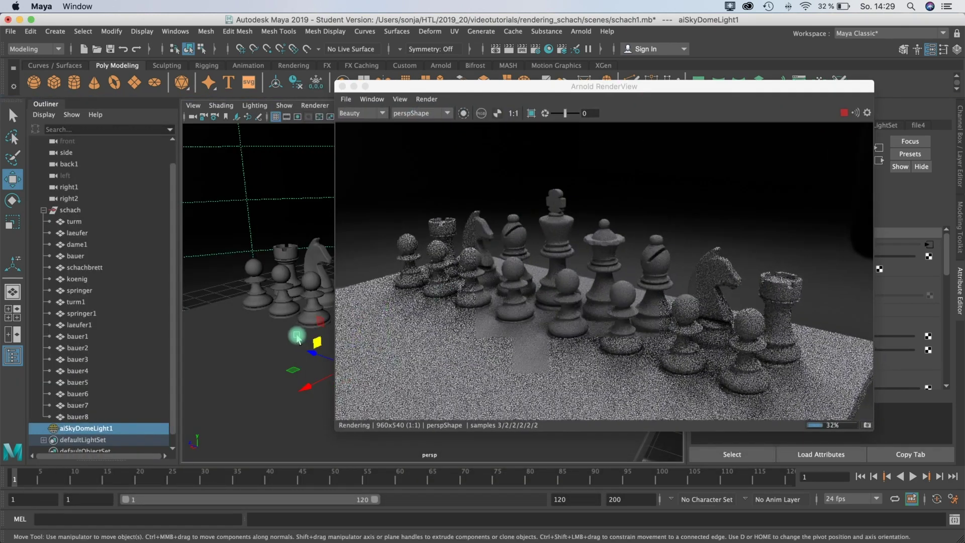
left_click_drag(302, 337, 285, 285, "alt")
left_click_drag(276, 328, 333, 316, "alt")
left_click_drag(683, 92, 437, 117)
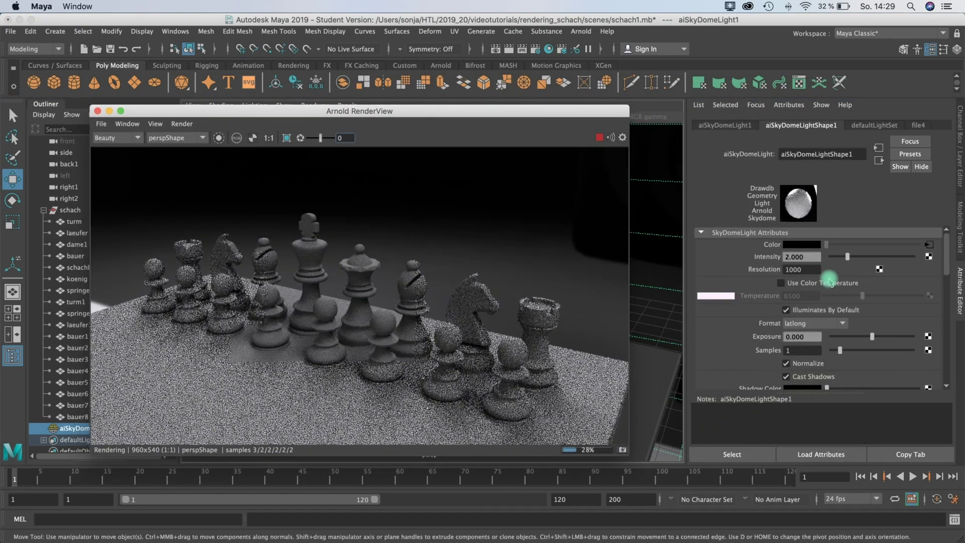
Set the skydome light's exposure to 1.
left_click(807, 337)
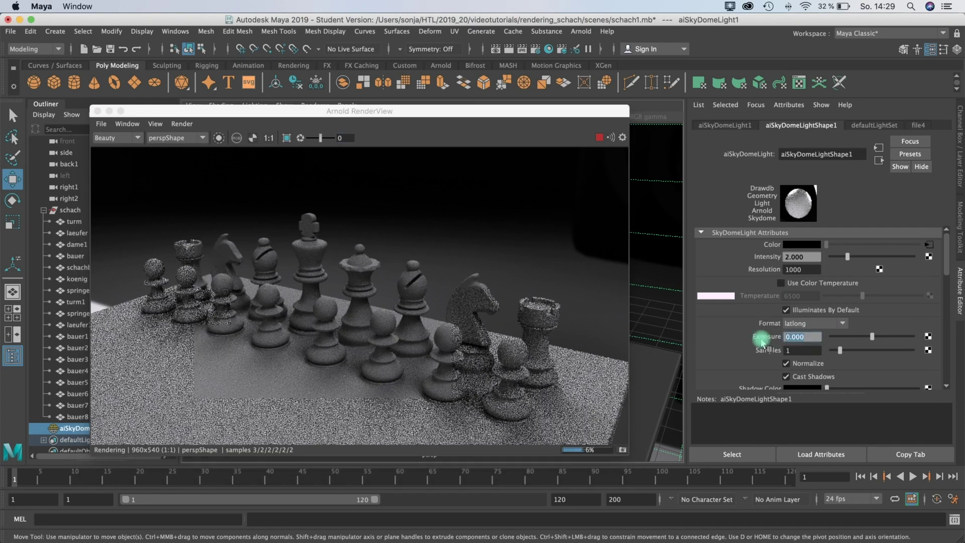
type("1")
key("Return")
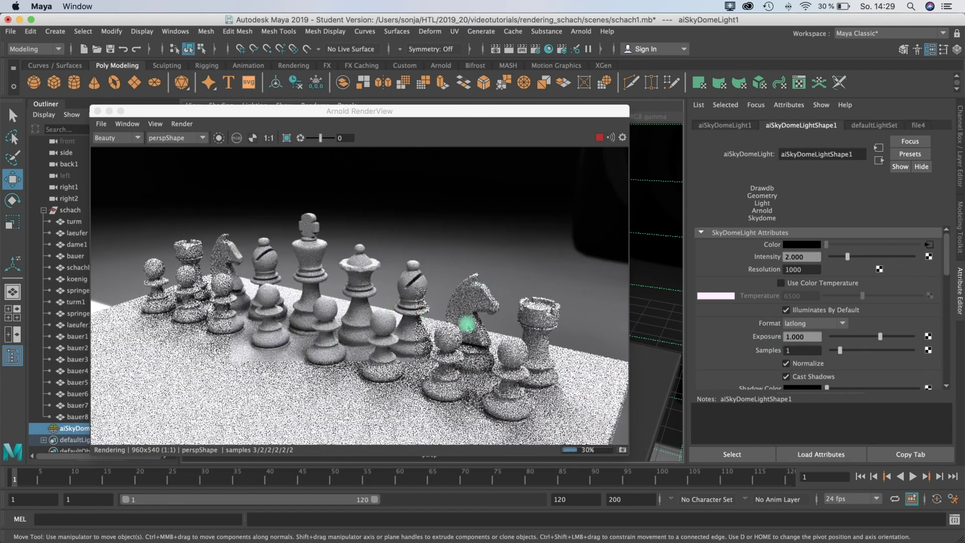
Compare the live render with the skydome light's intensity at 1 and at 2, leaving it at 2.
left_click(803, 257)
type("1")
key("Return")
scroll(756, 257, "down", 1)
left_click_drag(807, 252, 757, 253)
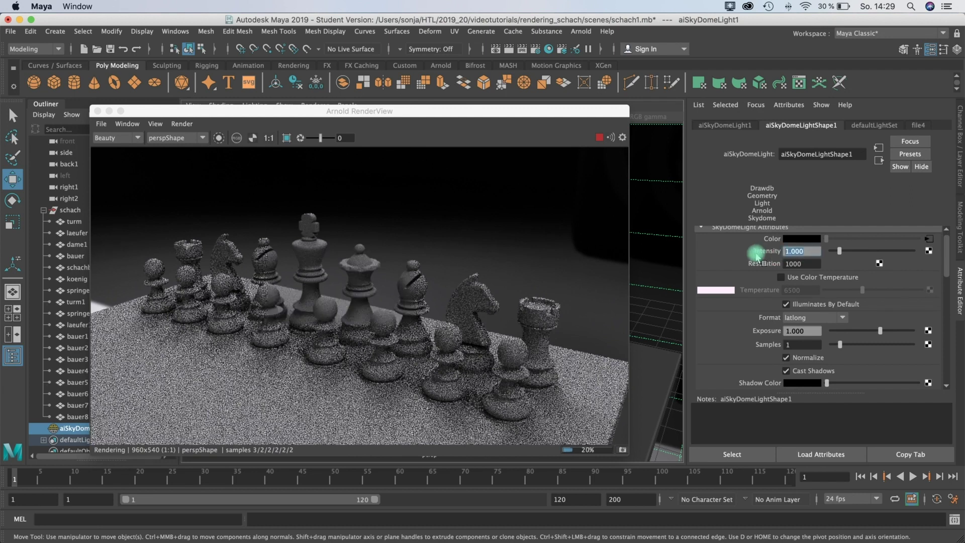
type("2")
key("Return")
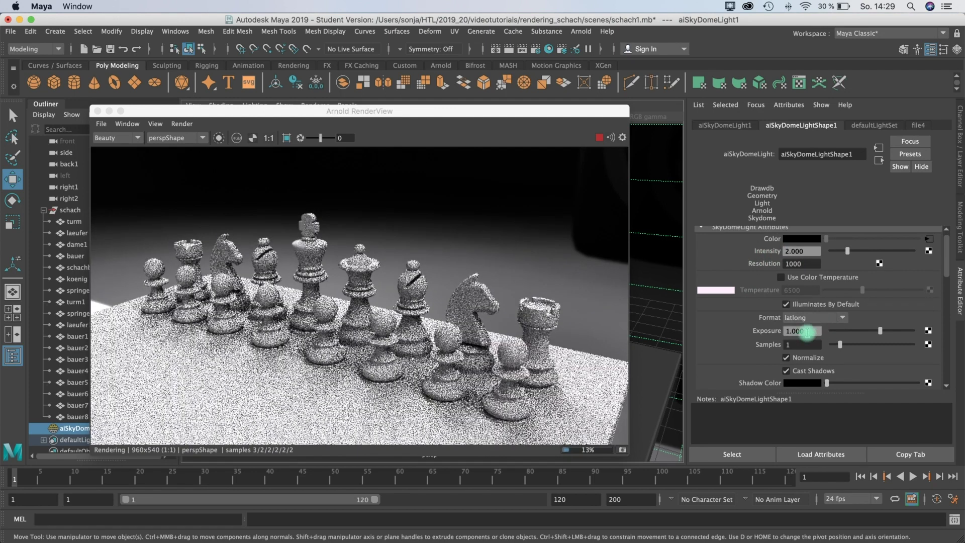
Try 10 samples on the skydome light to reduce the noise in the live render.
left_click_drag(436, 112, 437, 92)
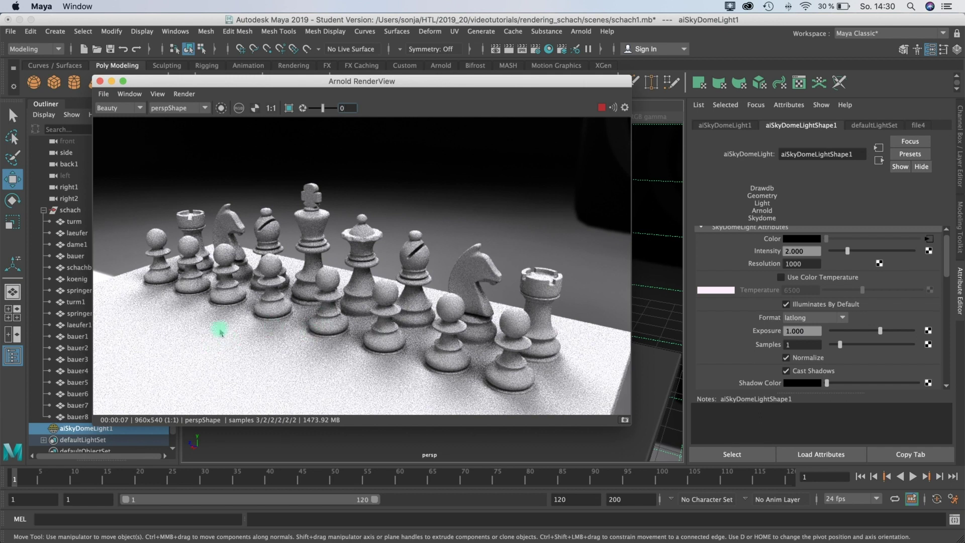
left_click(806, 346)
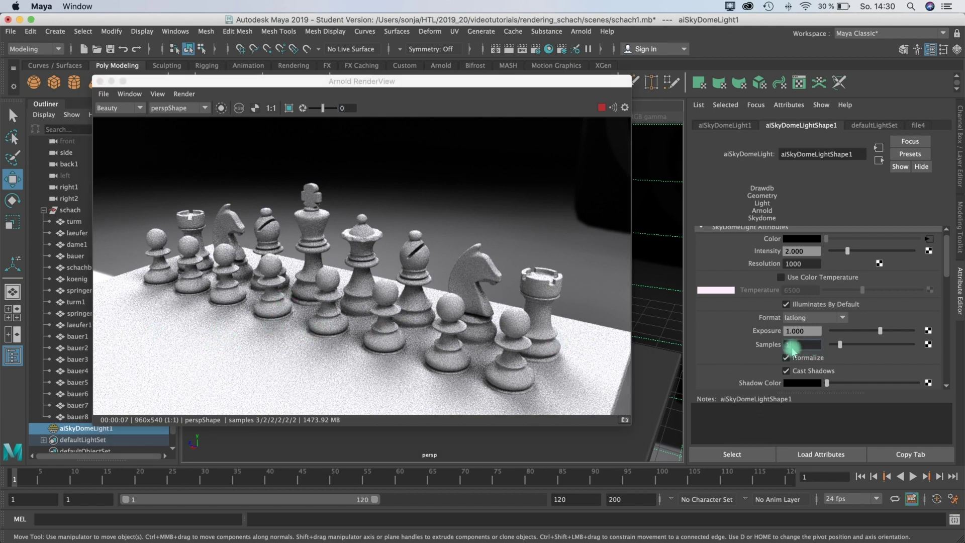
left_click(801, 344)
type("0")
key("Return")
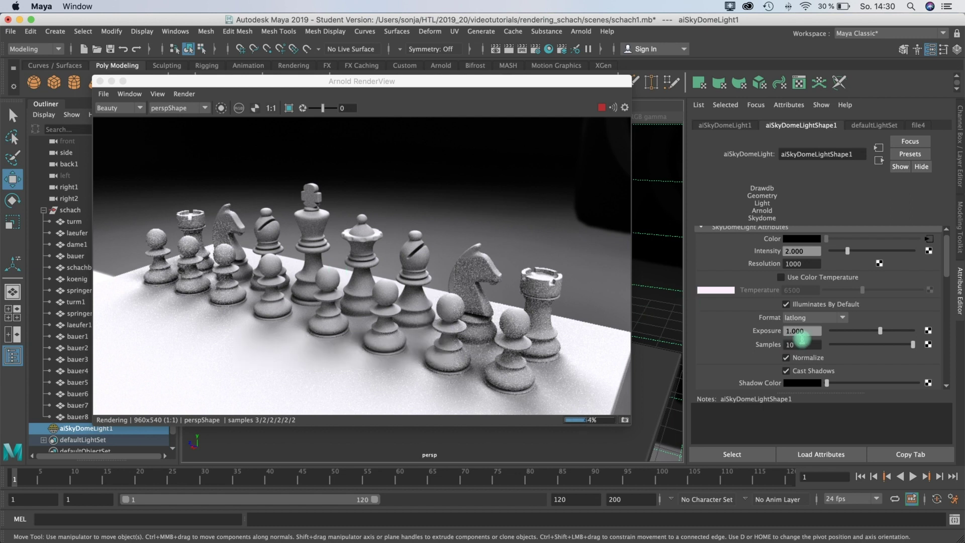
Set the skydome light's samples to 3.
left_click(772, 346)
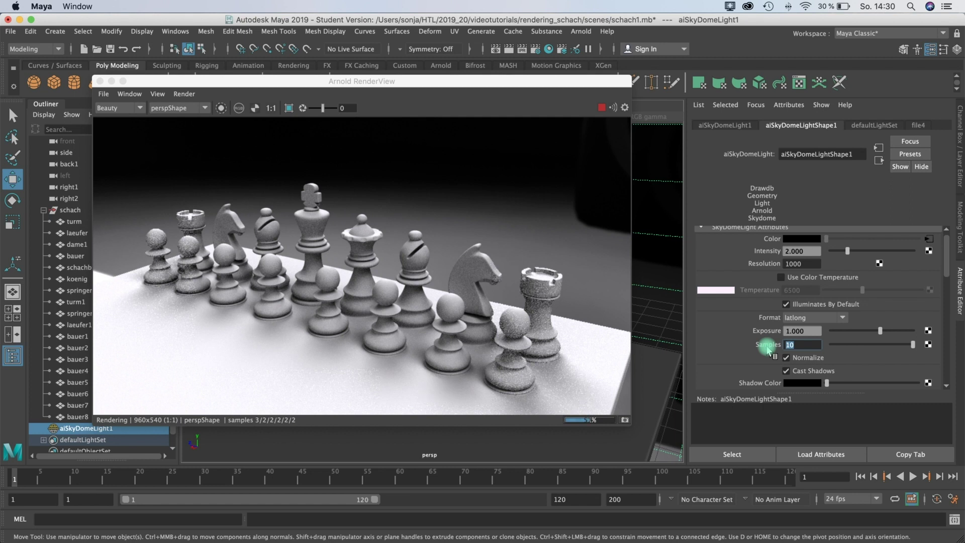
key("Return")
left_click(308, 126)
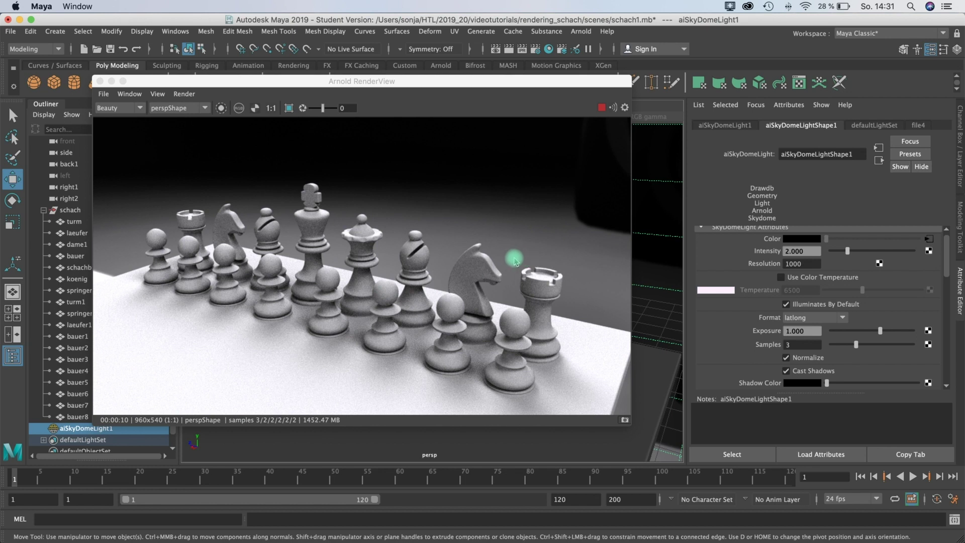
Move the Arnold RenderView aside and orbit the perspective view to show the chess pieces from the front.
left_click_drag(491, 84, 771, 108)
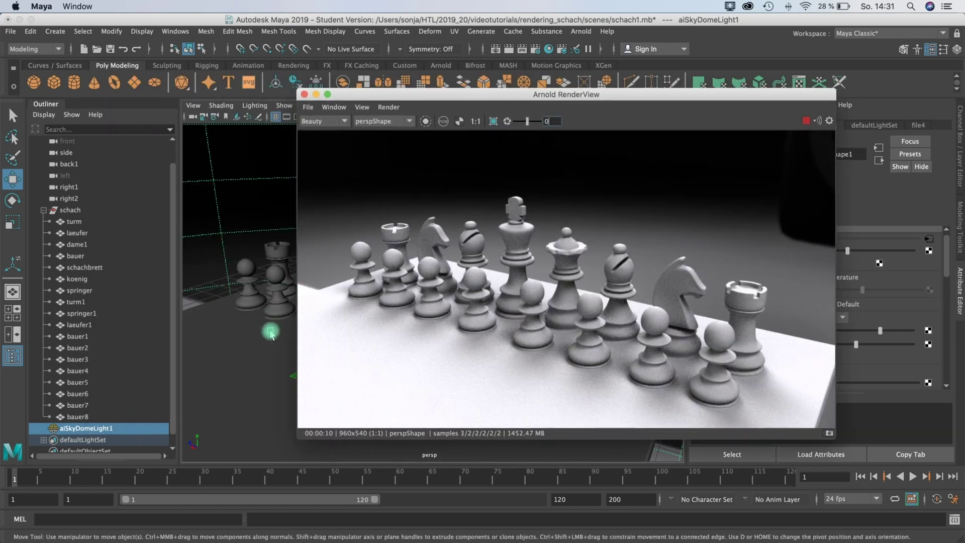
left_click_drag(519, 96, 606, 71)
left_click_drag(309, 324, 396, 313, "alt")
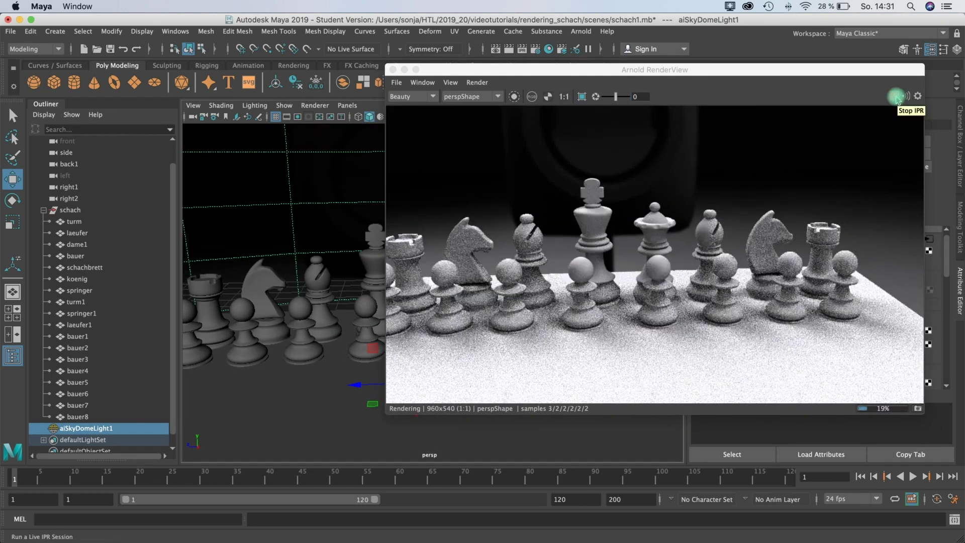
Stop the live IPR render and place the Arnold RenderView where the skydome light's values remain in sight.
left_click(897, 98)
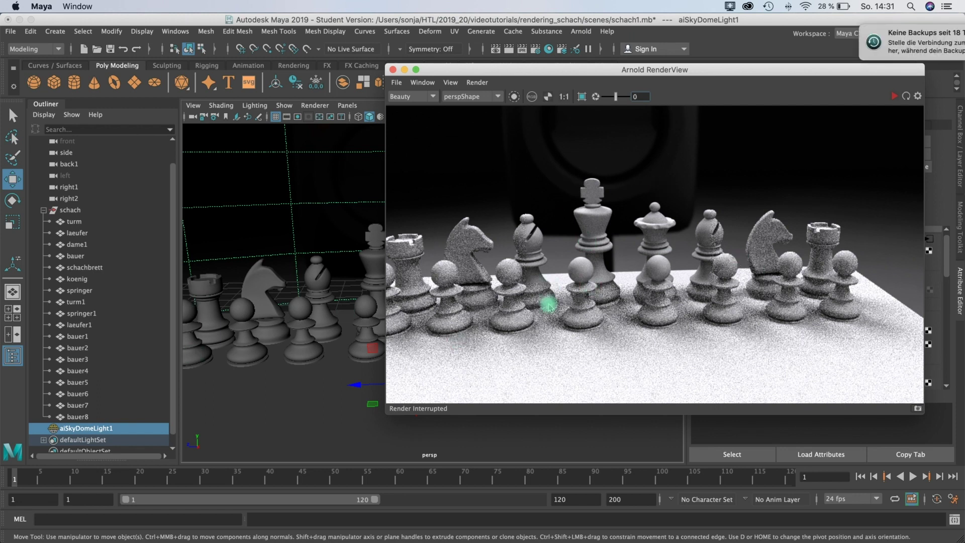
left_click_drag(713, 76, 682, 130)
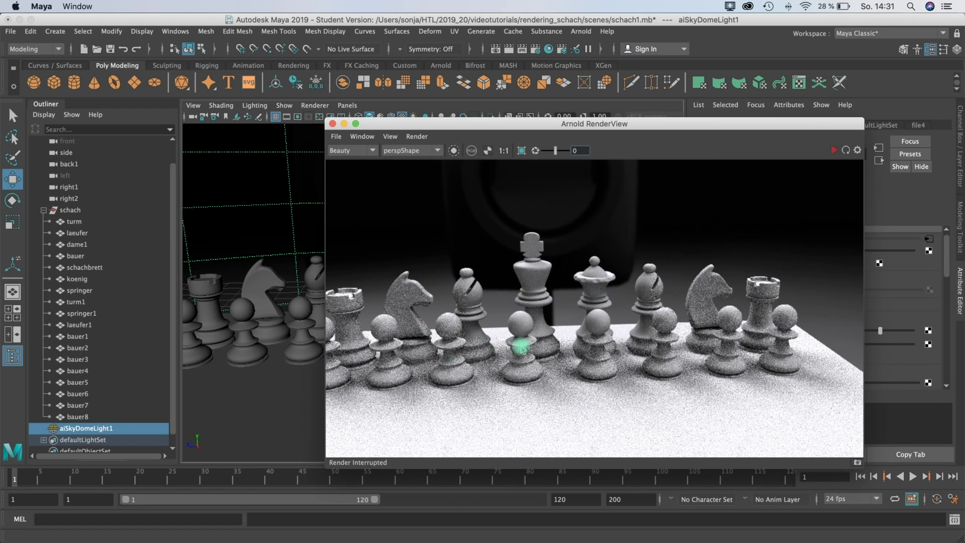
left_click_drag(567, 123, 483, 107)
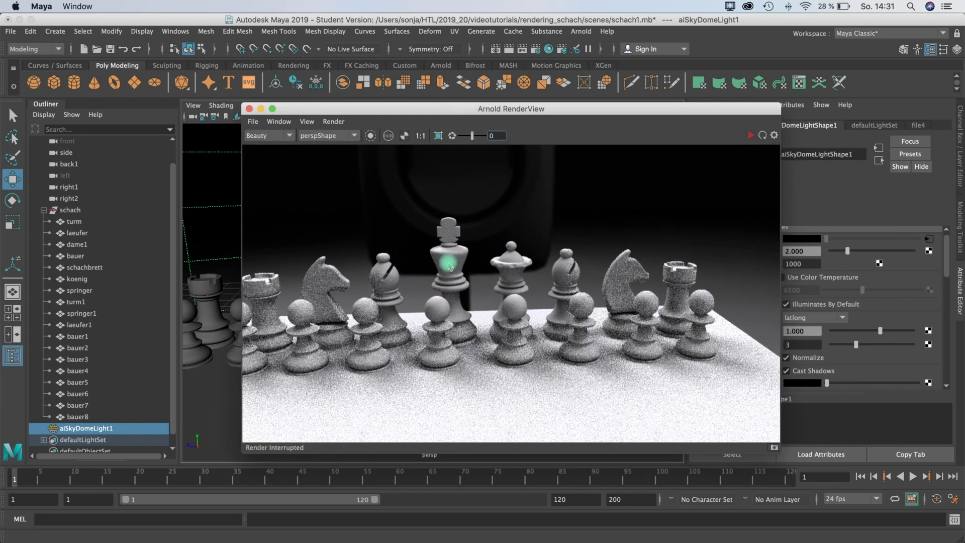